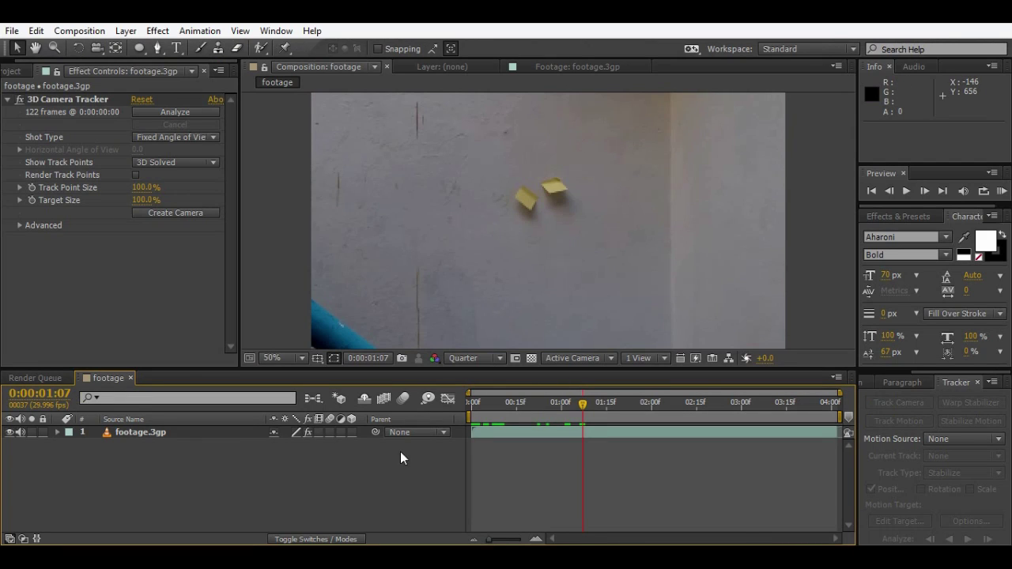
# Step: Scrub through the wall footage and collapse the 3D Camera Tracker settings
pyautogui.moveTo(502, 404); pyautogui.dragTo(471, 405)
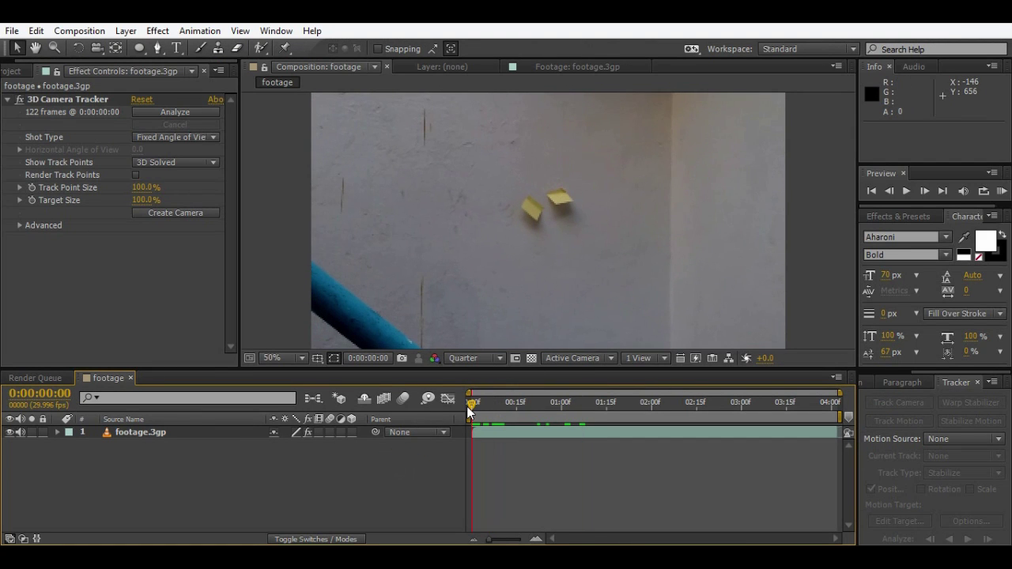
pyautogui.click(336, 467)
pyautogui.click(7, 100)
pyautogui.moveTo(534, 412); pyautogui.dragTo(472, 417)
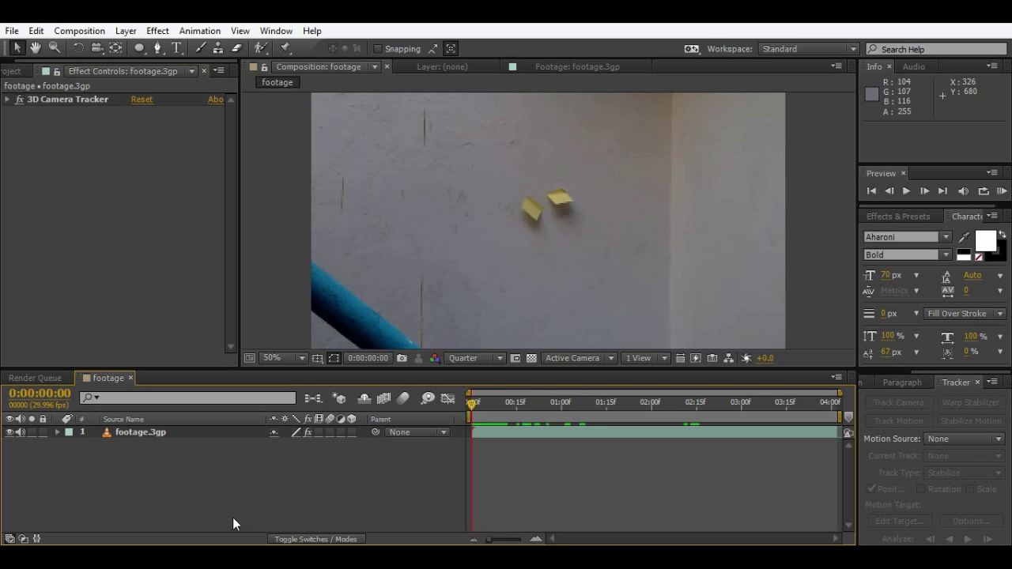
# Step: Select footage.3gp and pick its 3D Camera Tracker effect to display the solved track points
pyautogui.click(124, 433)
pyautogui.click(474, 403)
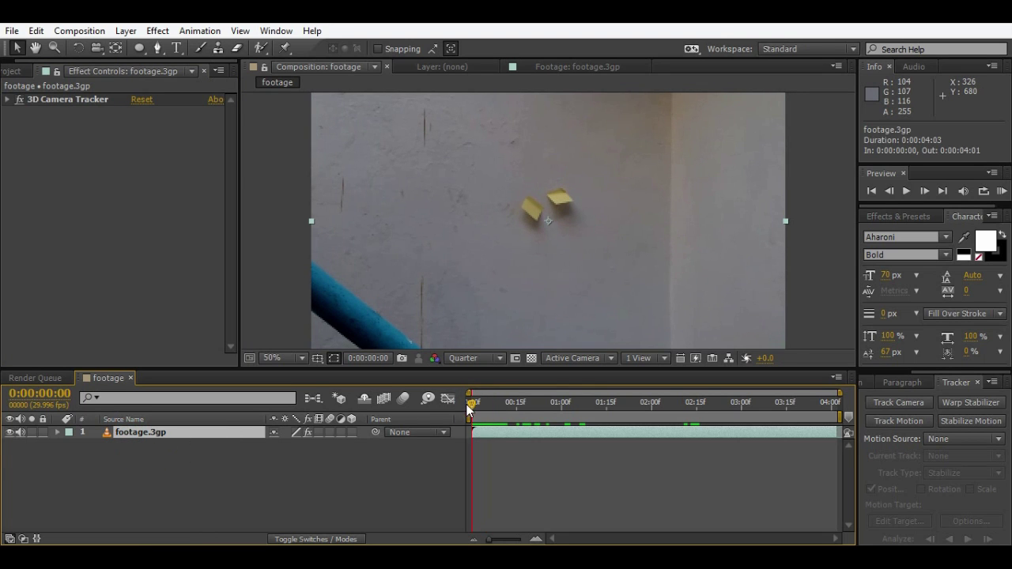
pyautogui.click(160, 457)
pyautogui.click(141, 432)
pyautogui.click(66, 100)
pyautogui.click(7, 99)
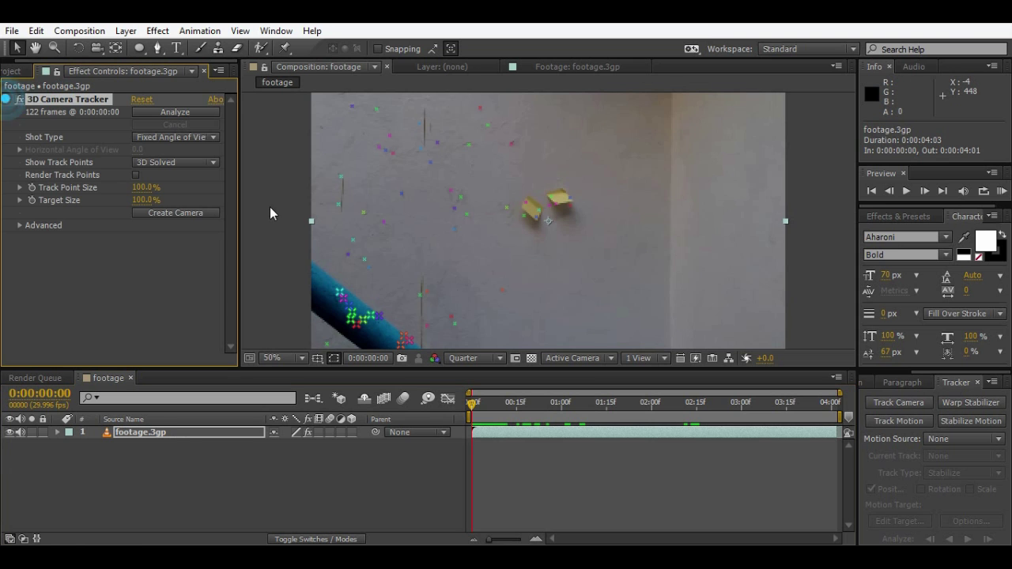
pyautogui.click(161, 432)
pyautogui.click(65, 99)
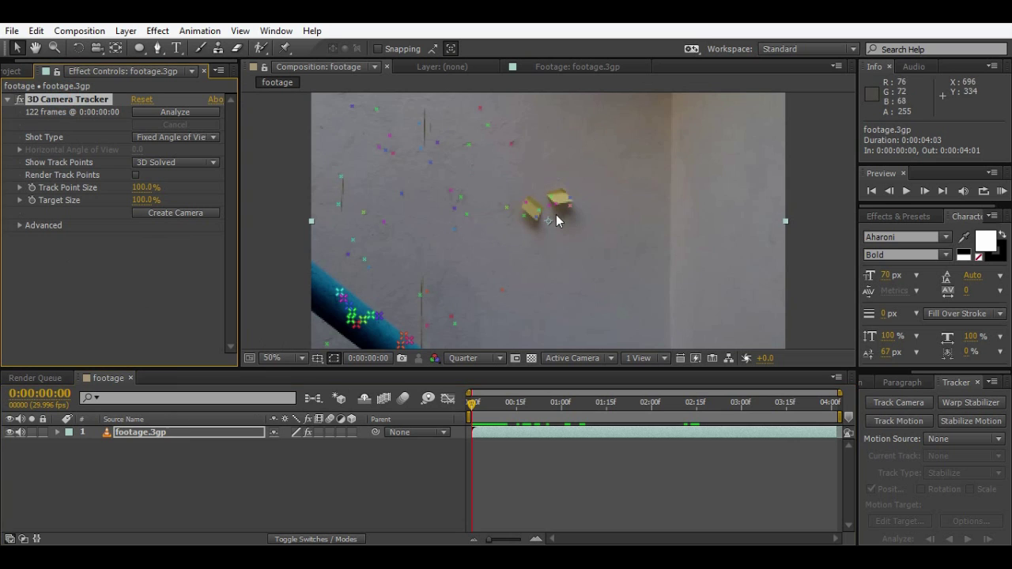
# Step: Create a tracked solid and camera at the sticky-note target point
pyautogui.rightClick(528, 214)
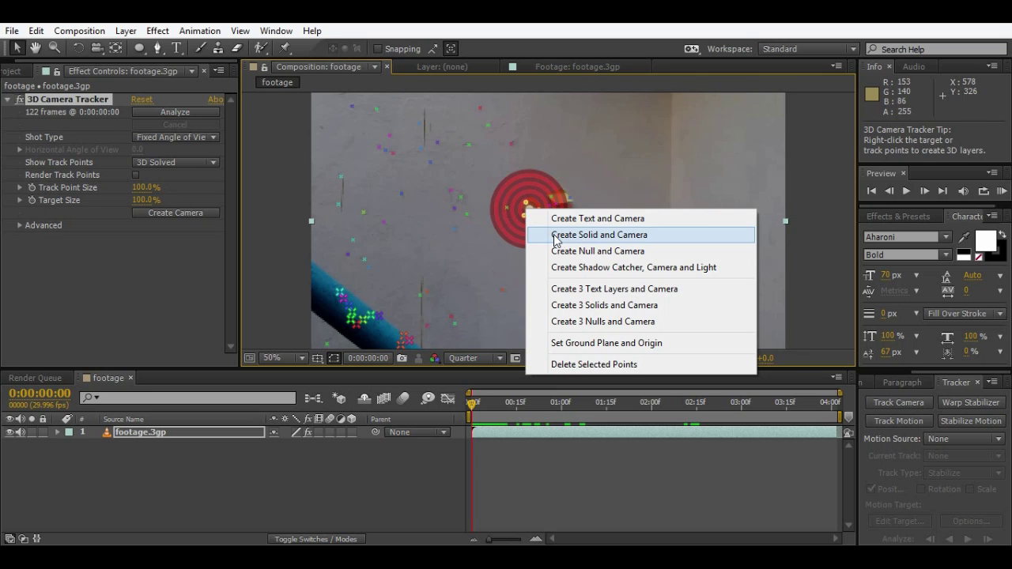
pyautogui.click(599, 234)
pyautogui.click(477, 488)
pyautogui.moveTo(475, 402); pyautogui.dragTo(292, 416)
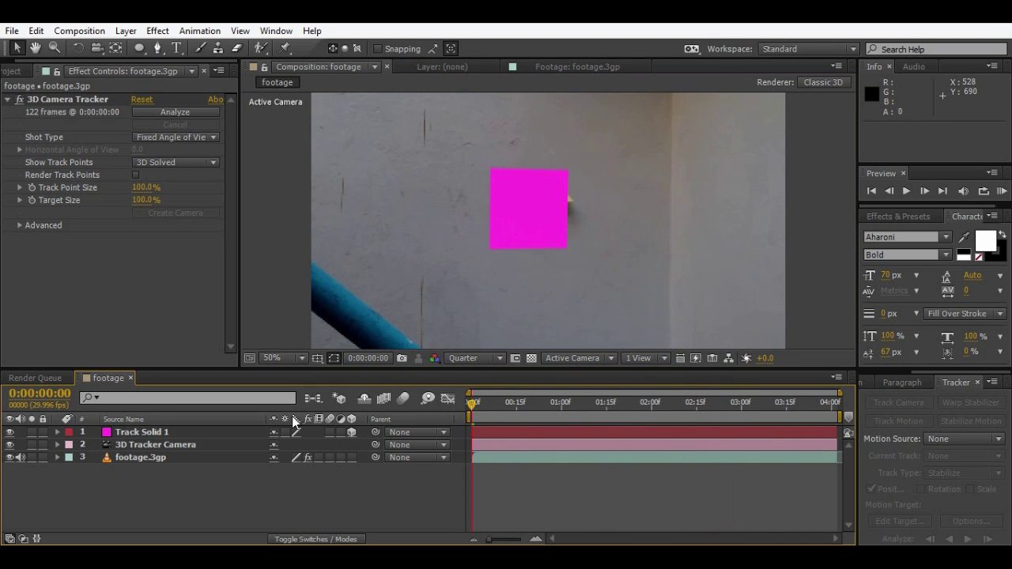
# Step: Hide the magenta Track Solid 1 layer and bring up the Project panel
pyautogui.click(144, 432)
pyautogui.click(9, 432)
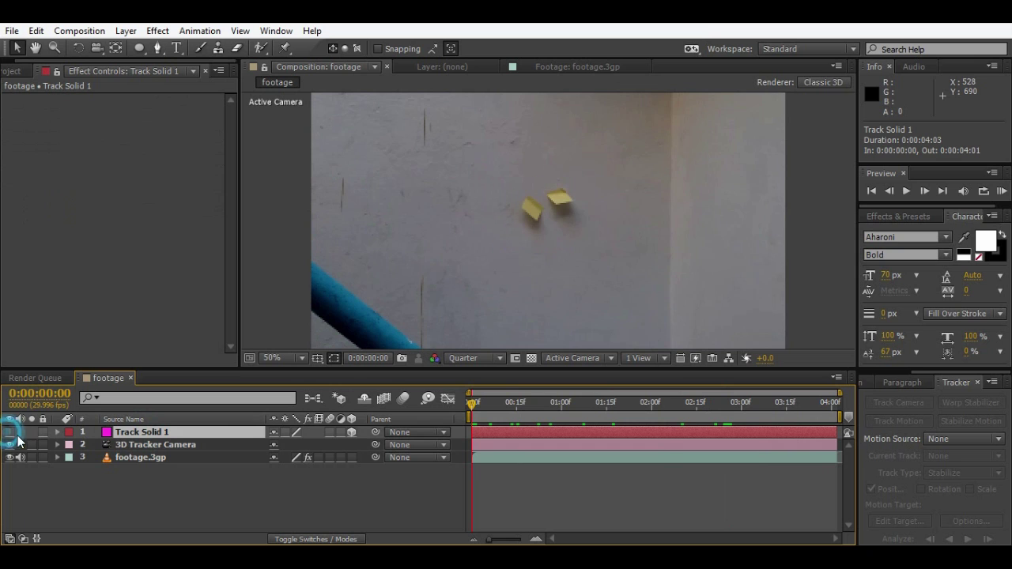
pyautogui.click(126, 475)
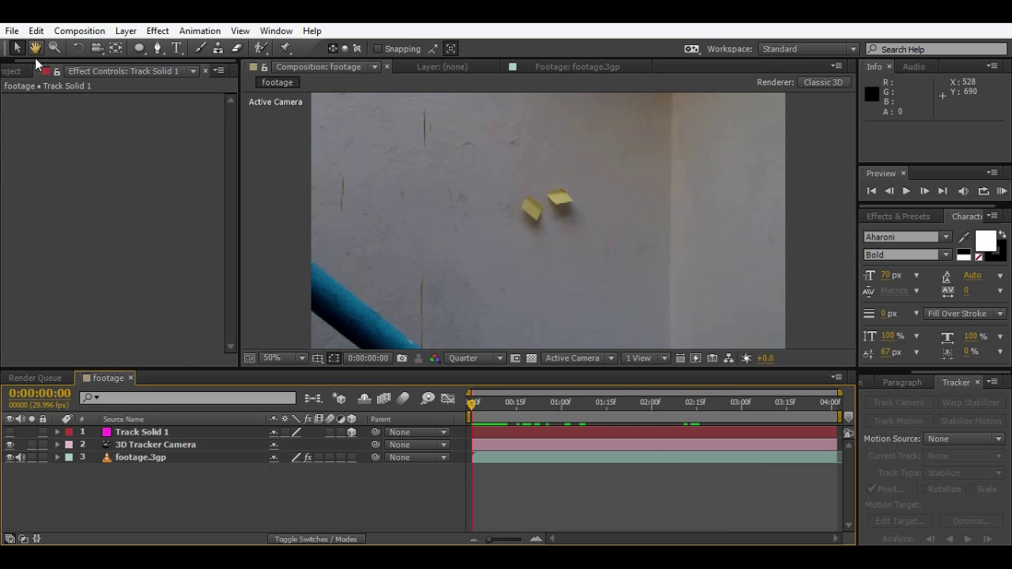
pyautogui.click(24, 72)
# Step: Add IMG_20160310_072804.jpg to the top of the composition and scale it to 21%
pyautogui.click(76, 254)
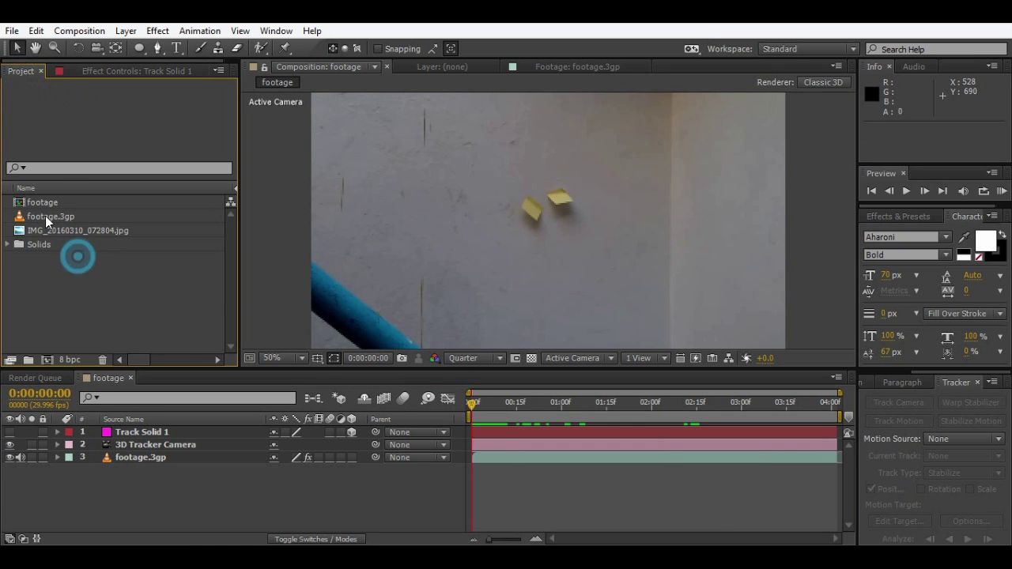
pyautogui.click(49, 230)
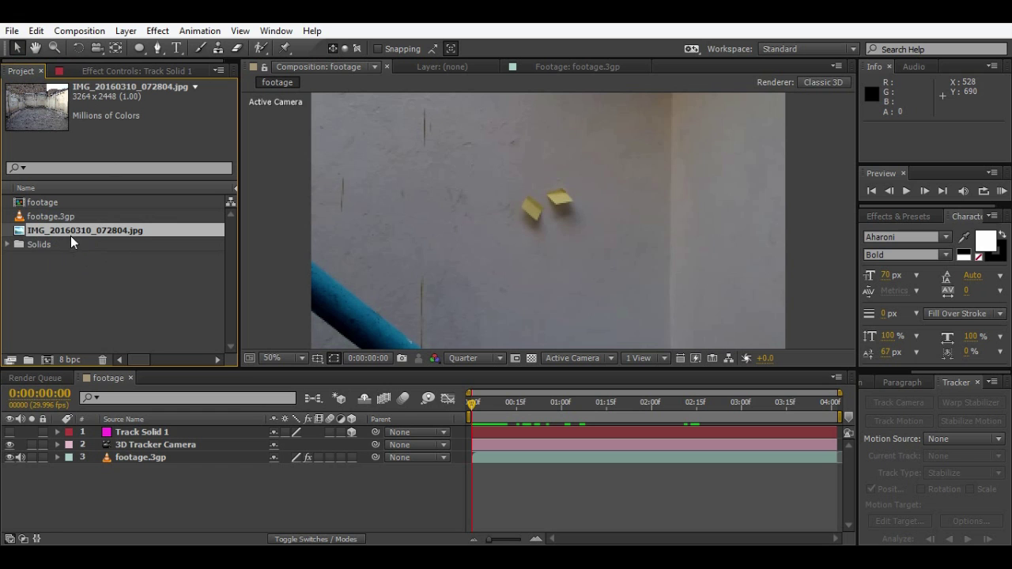
pyautogui.moveTo(69, 231); pyautogui.dragTo(133, 433)
pyautogui.press('s')
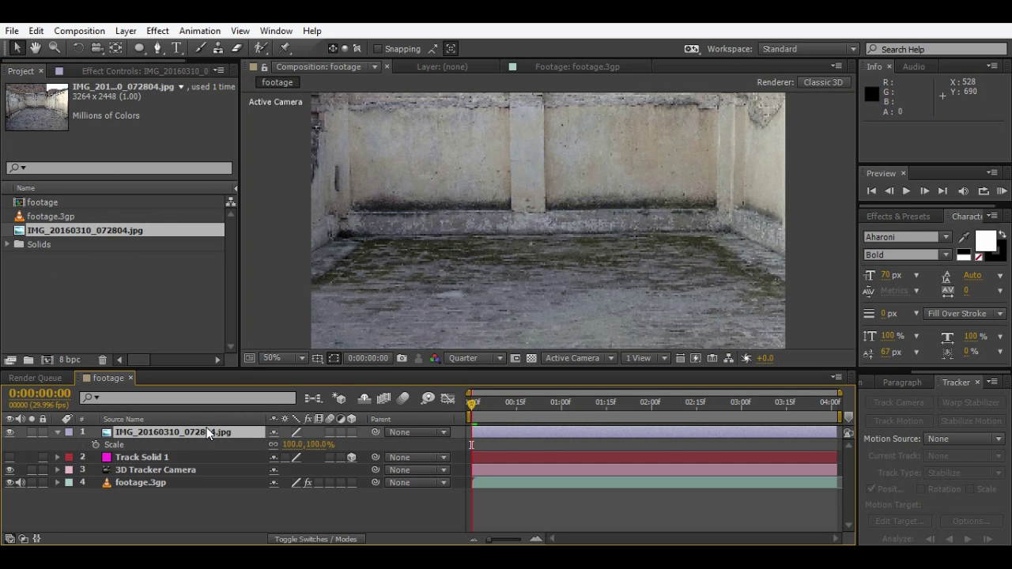
pyautogui.moveTo(313, 446); pyautogui.dragTo(257, 449)
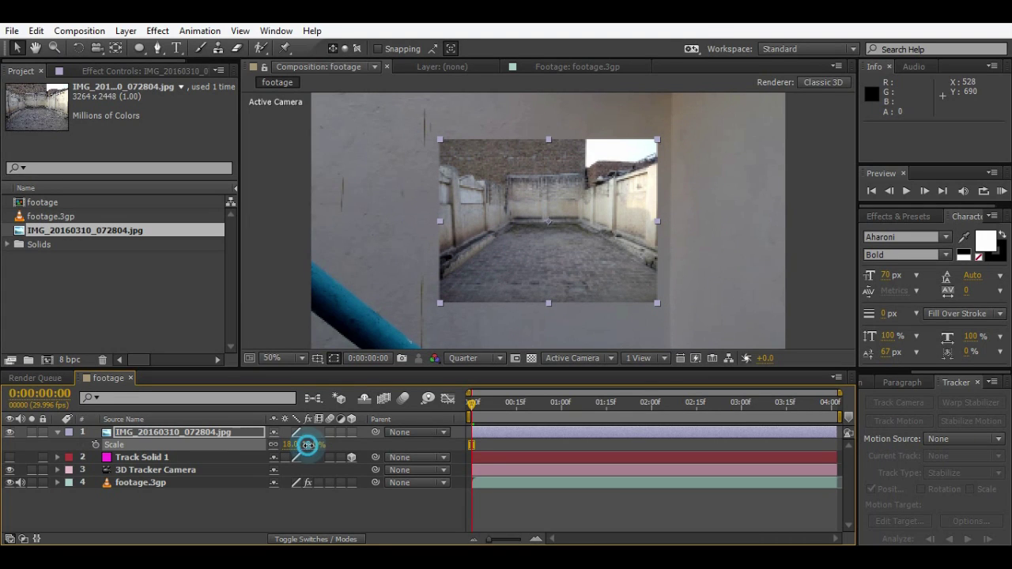
pyautogui.moveTo(306, 444); pyautogui.dragTo(306, 444)
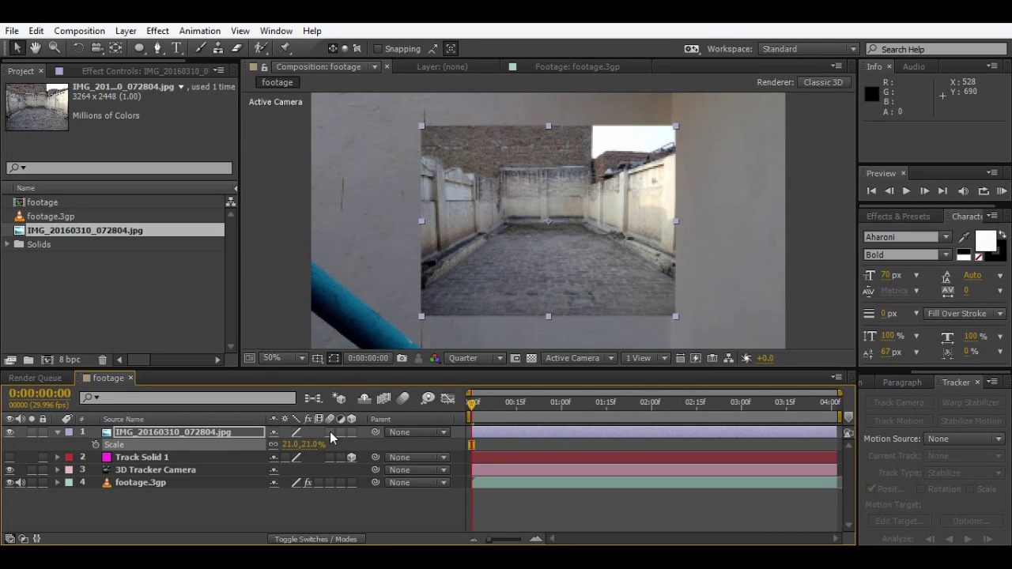
# Step: Make the room photo 3D, parent it to Track Solid 1, and rotate it about 8° to the wall
pyautogui.click(350, 431)
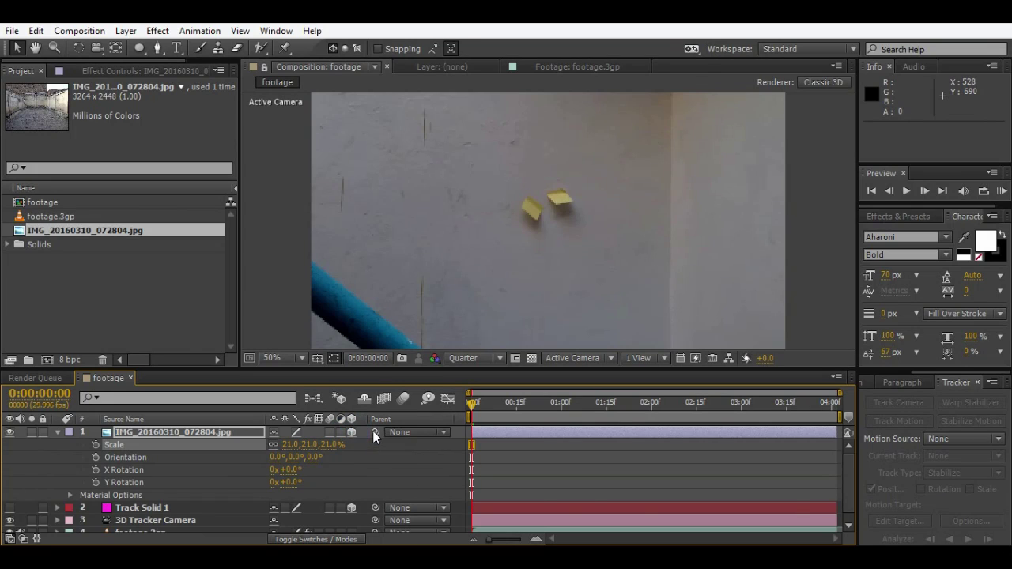
pyautogui.moveTo(375, 433); pyautogui.dragTo(160, 506)
pyautogui.click(224, 434)
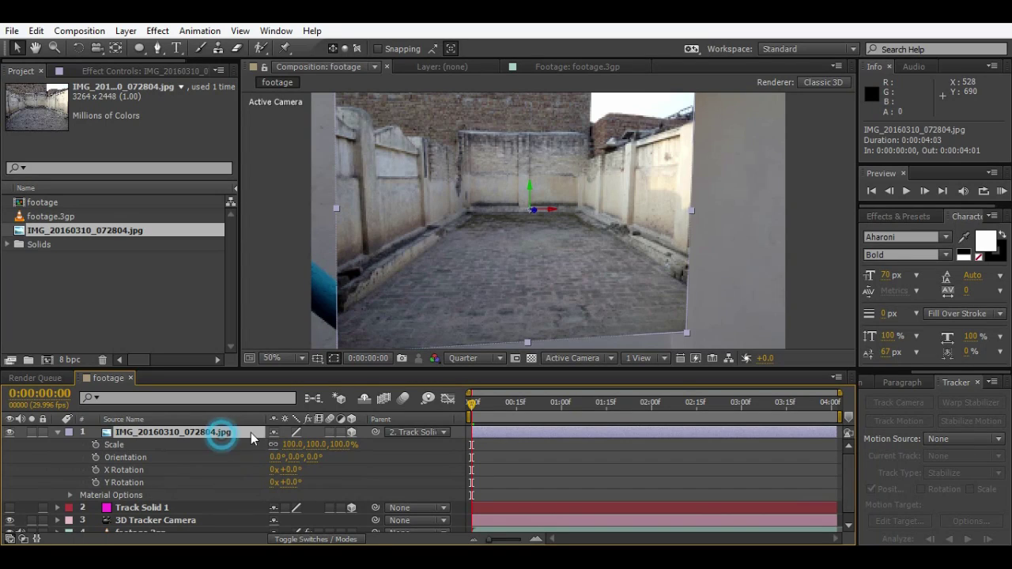
pyautogui.click(143, 508)
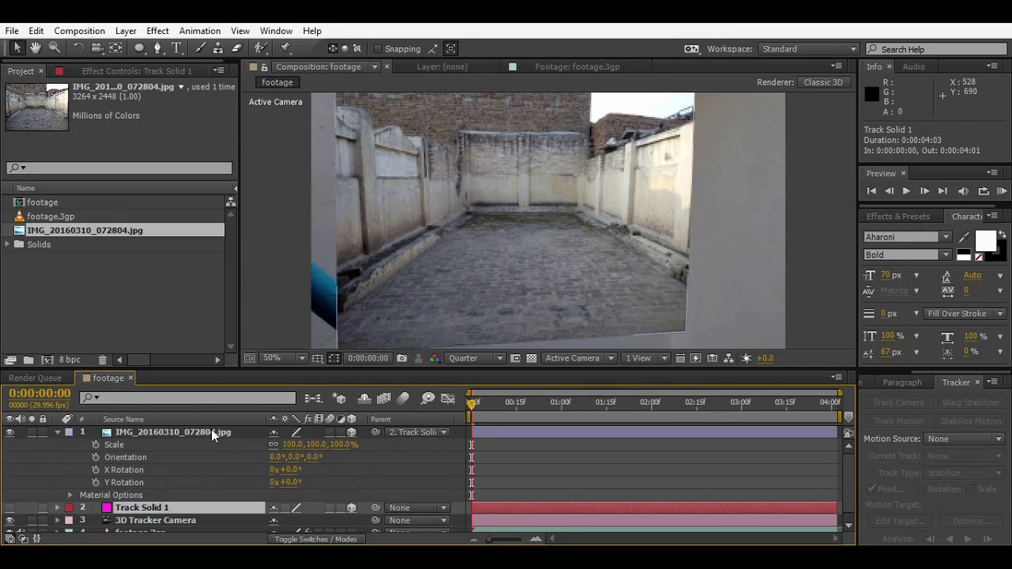
pyautogui.click(58, 432)
pyautogui.click(153, 432)
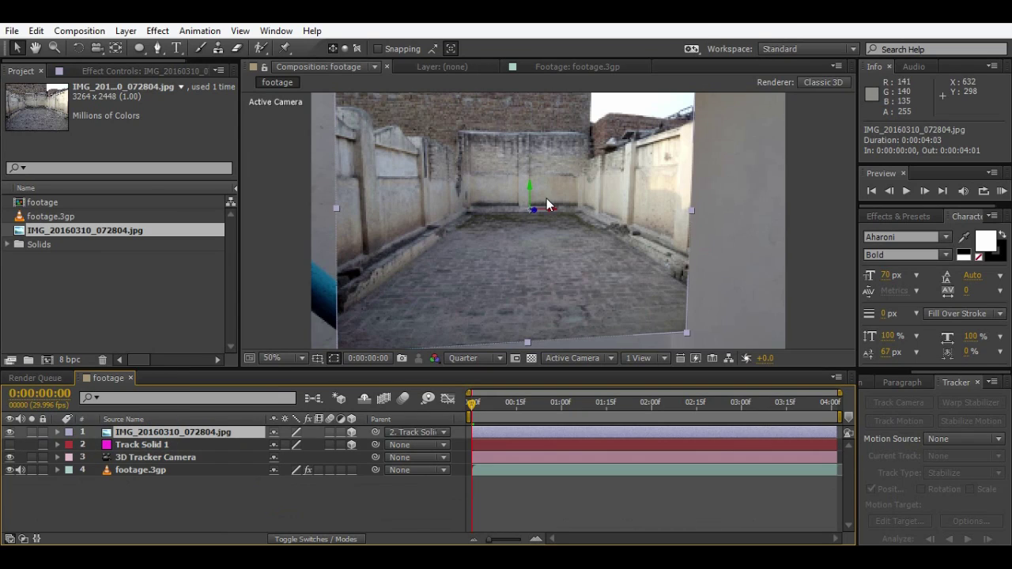
pyautogui.press('w')
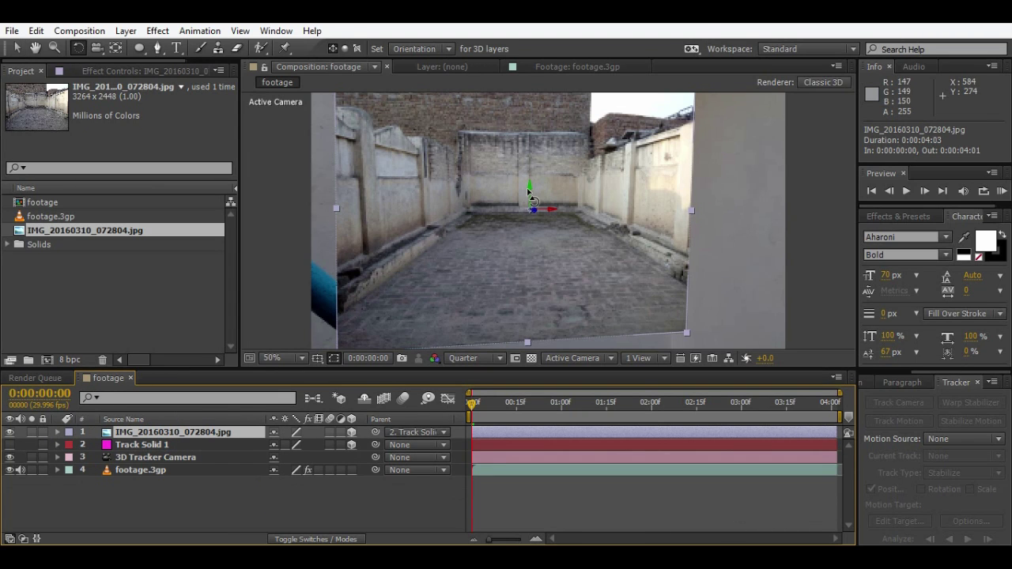
pyautogui.click(152, 443)
pyautogui.click(154, 431)
pyautogui.moveTo(522, 187); pyautogui.dragTo(525, 185)
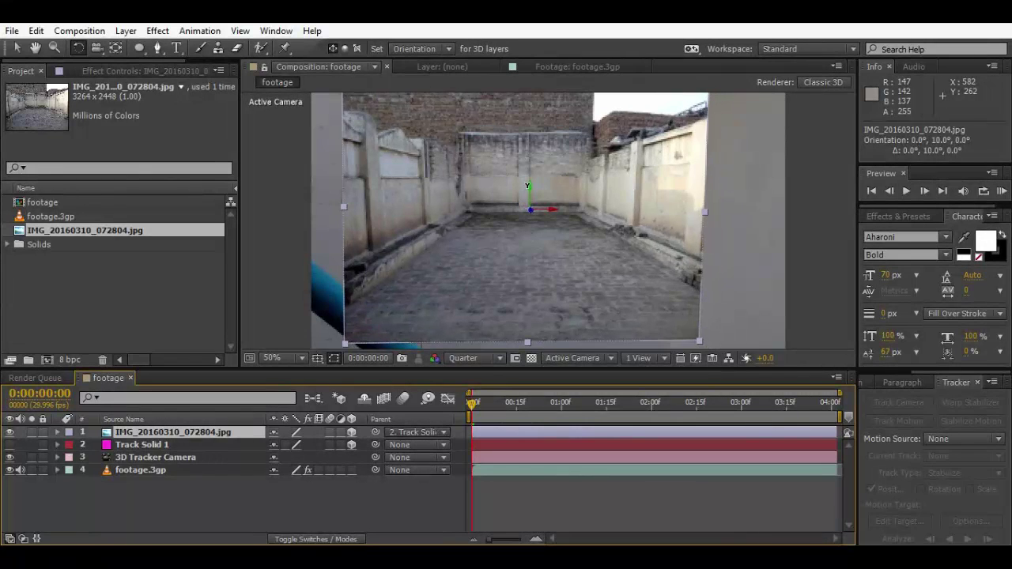
# Step: Set the photo's parent to None, scale it to 55%, and hide it
pyautogui.click(396, 431)
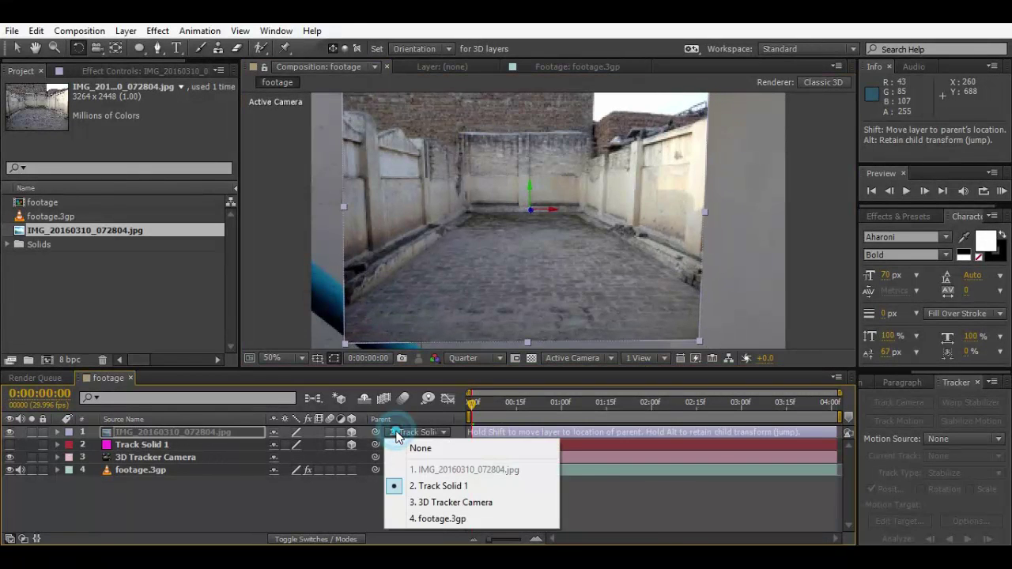
pyautogui.click(412, 449)
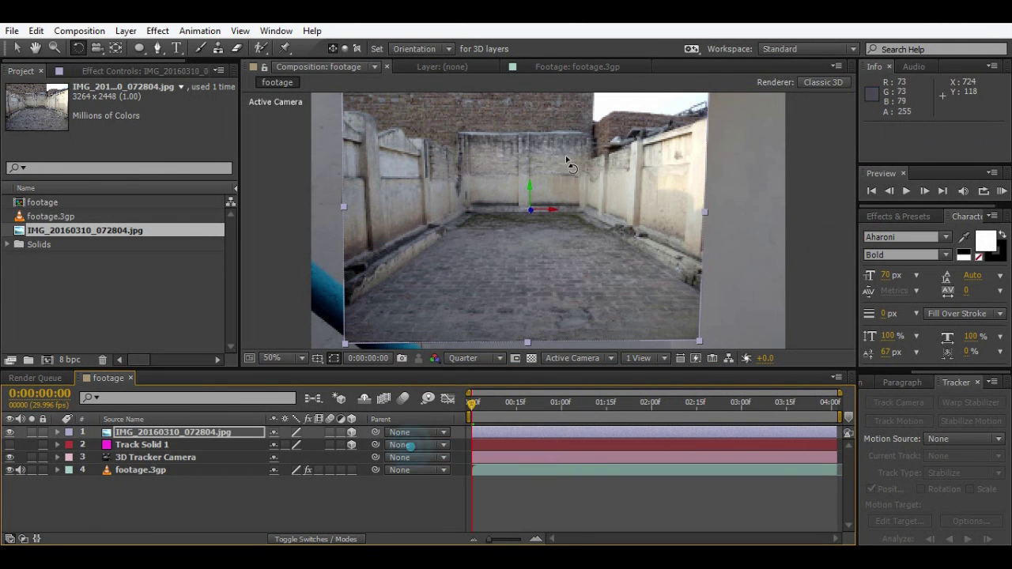
pyautogui.click(552, 208)
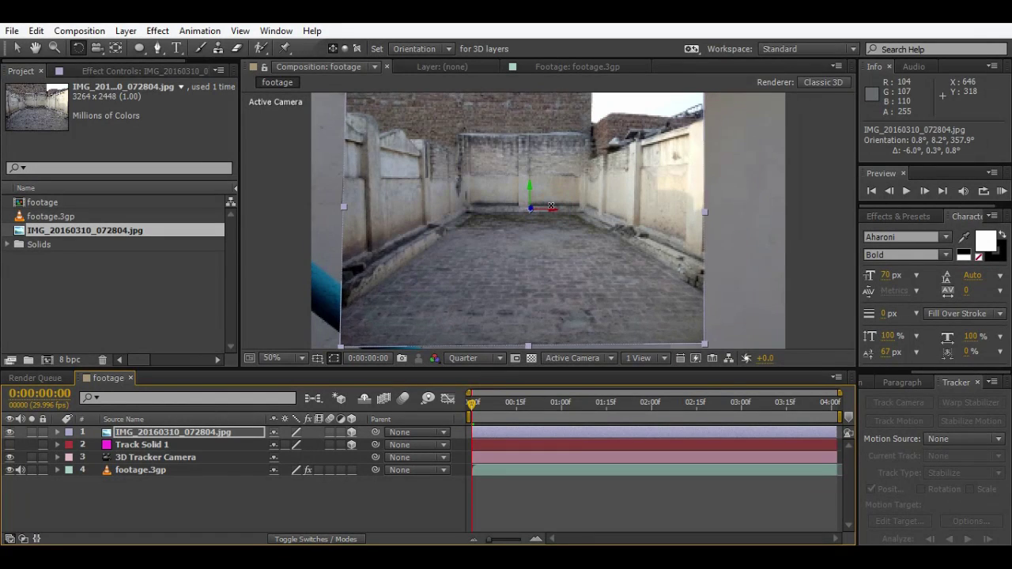
pyautogui.click(204, 433)
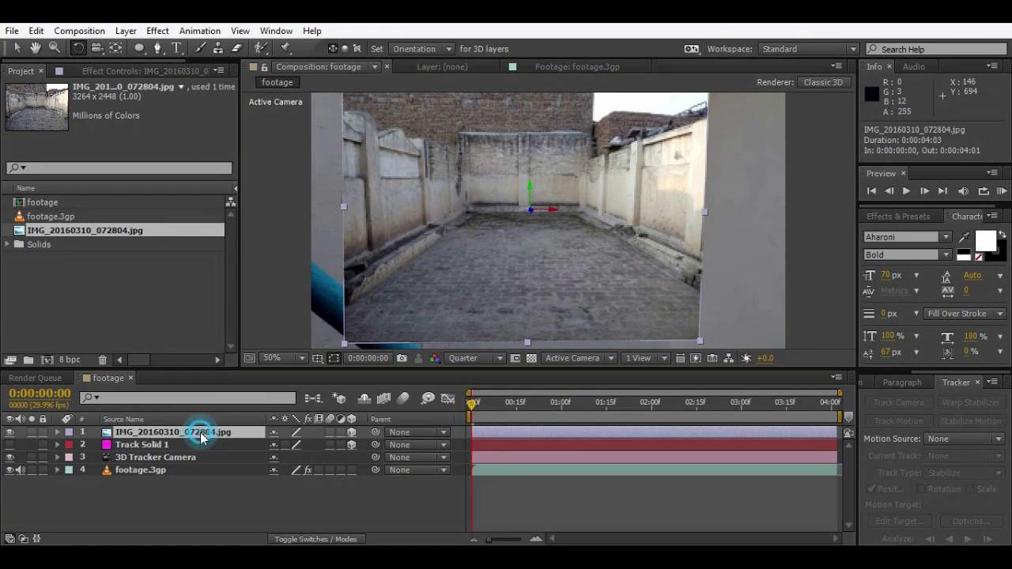
pyautogui.press('s')
pyautogui.moveTo(353, 445); pyautogui.dragTo(310, 447)
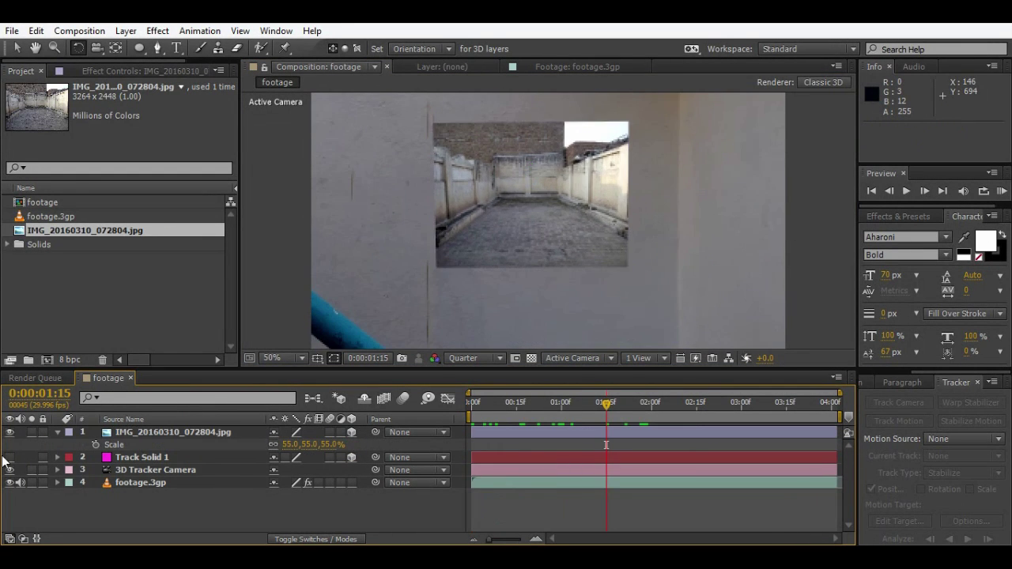
pyautogui.click(9, 432)
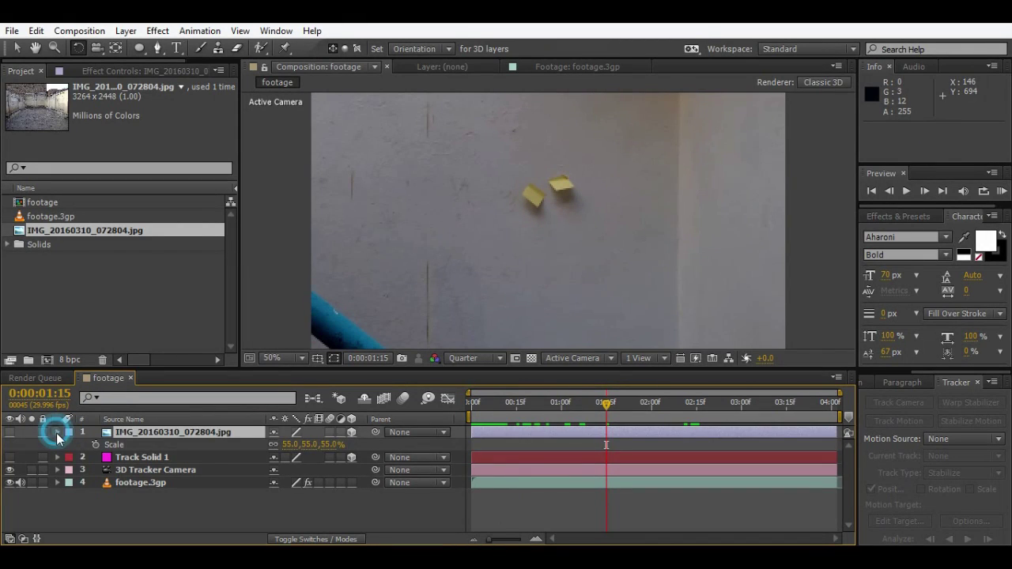
# Step: Create a new black solid layer named portal
pyautogui.click(59, 432)
pyautogui.click(126, 481)
pyautogui.click(126, 31)
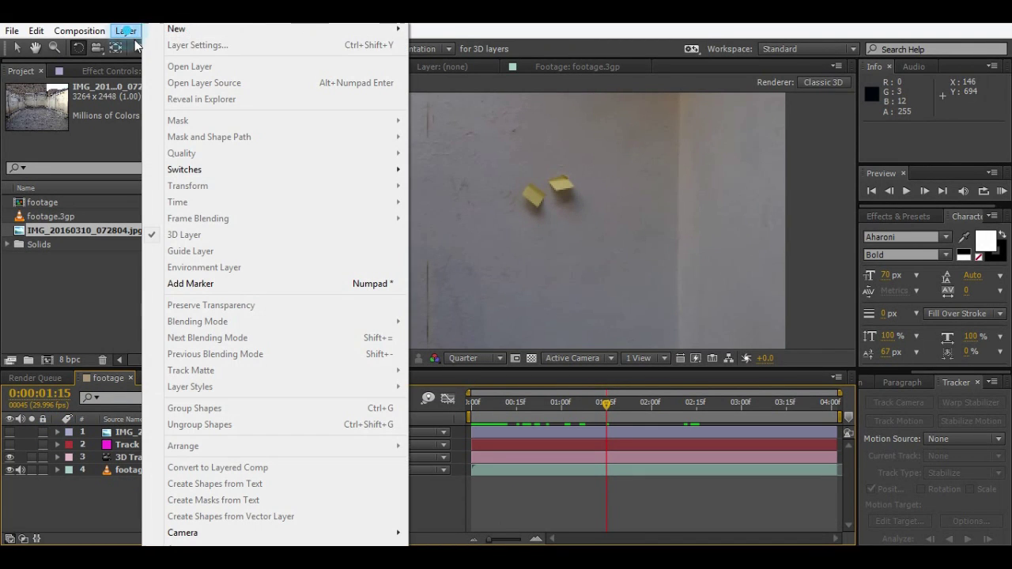
pyautogui.moveTo(186, 32)
pyautogui.click(440, 45)
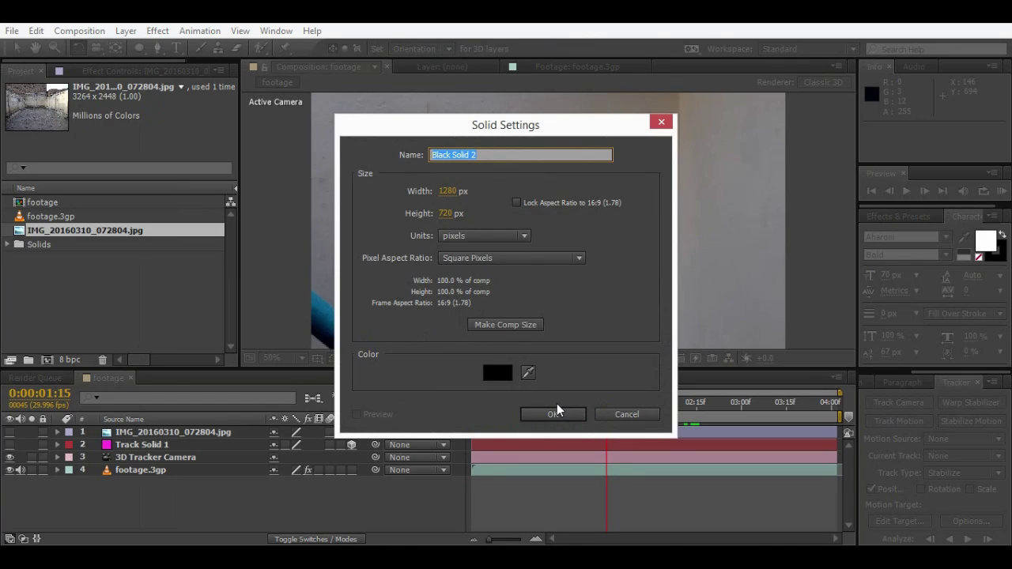
pyautogui.write('portal')
pyautogui.click(554, 413)
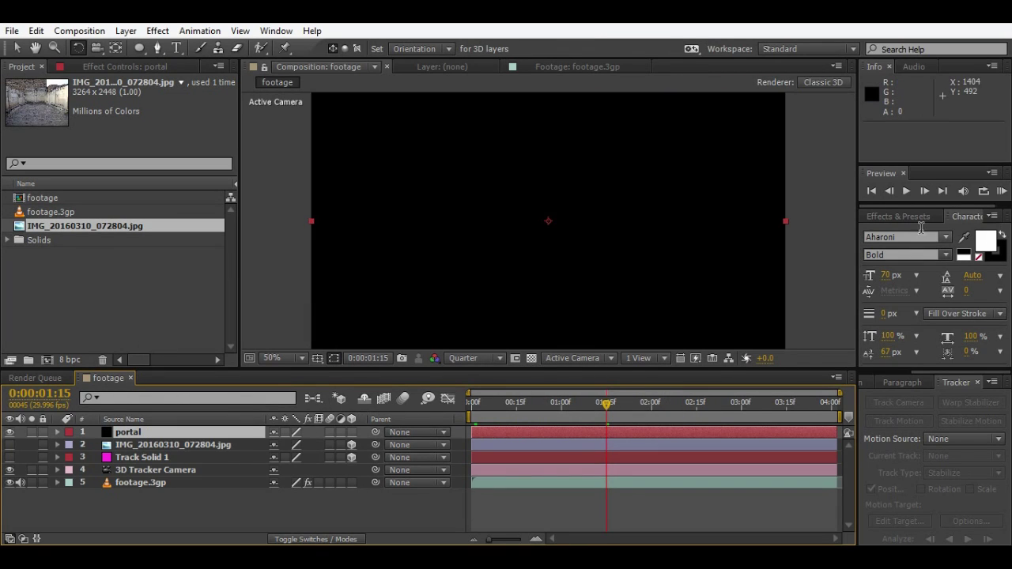
# Step: Draw a tall elliptical mask on the portal layer in the middle of the wall
pyautogui.moveTo(140, 47); pyautogui.dragTo(198, 82)
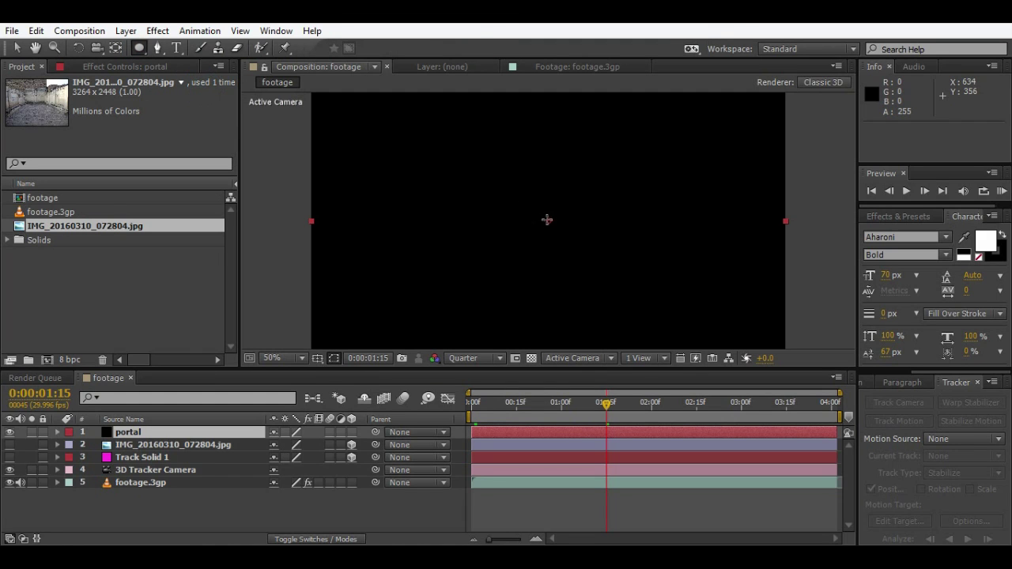
pyautogui.moveTo(548, 219); pyautogui.dragTo(602, 329)
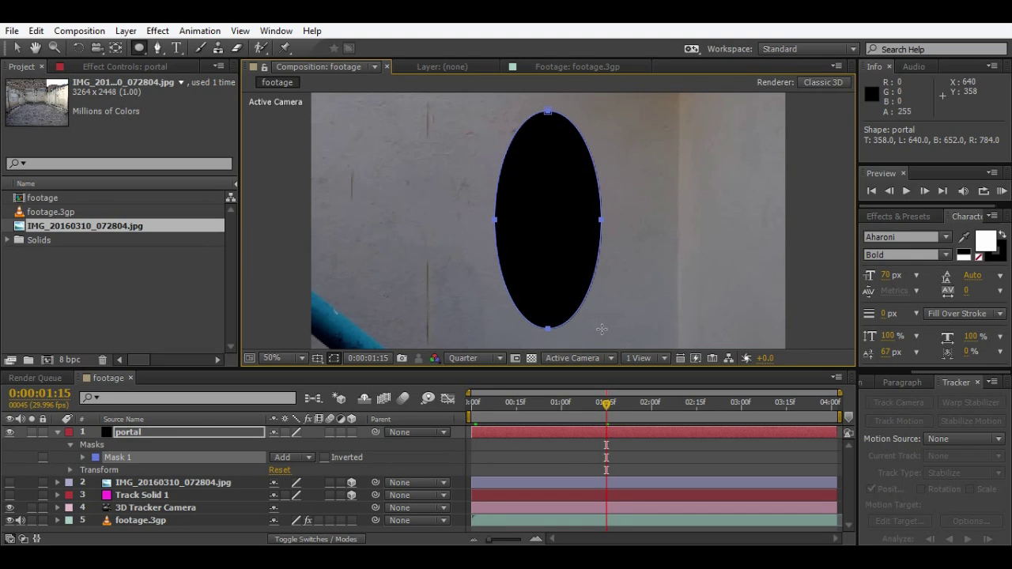
pyautogui.click(57, 431)
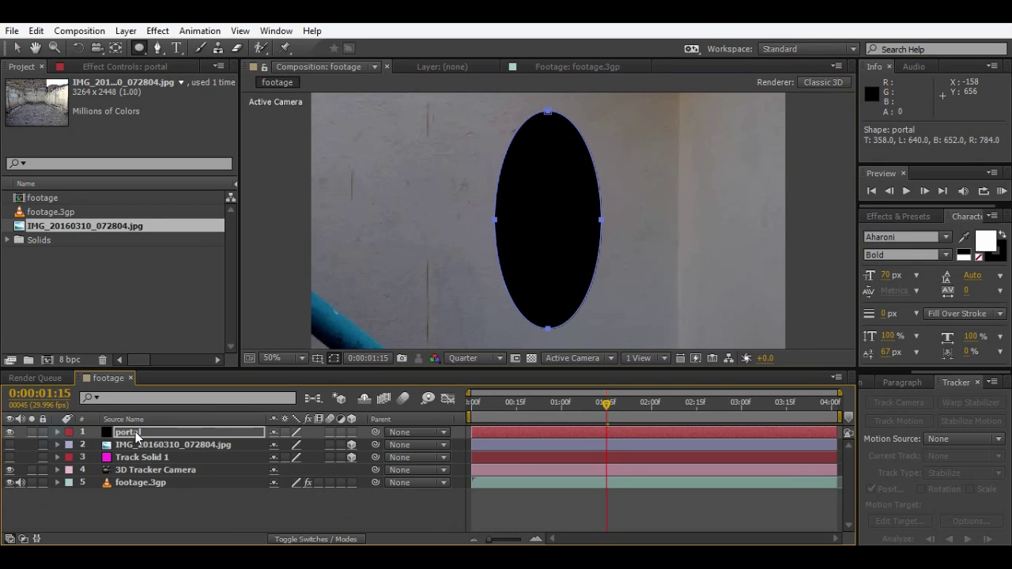
pyautogui.click(136, 434)
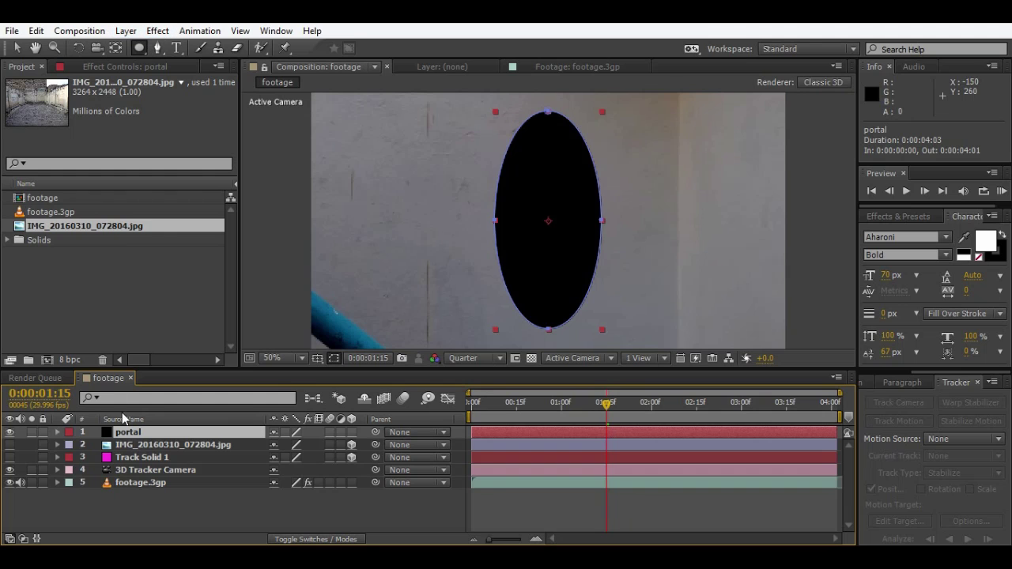
# Step: Apply the Video Copilot Saber effect to the portal layer
pyautogui.click(155, 32)
pyautogui.moveTo(200, 30)
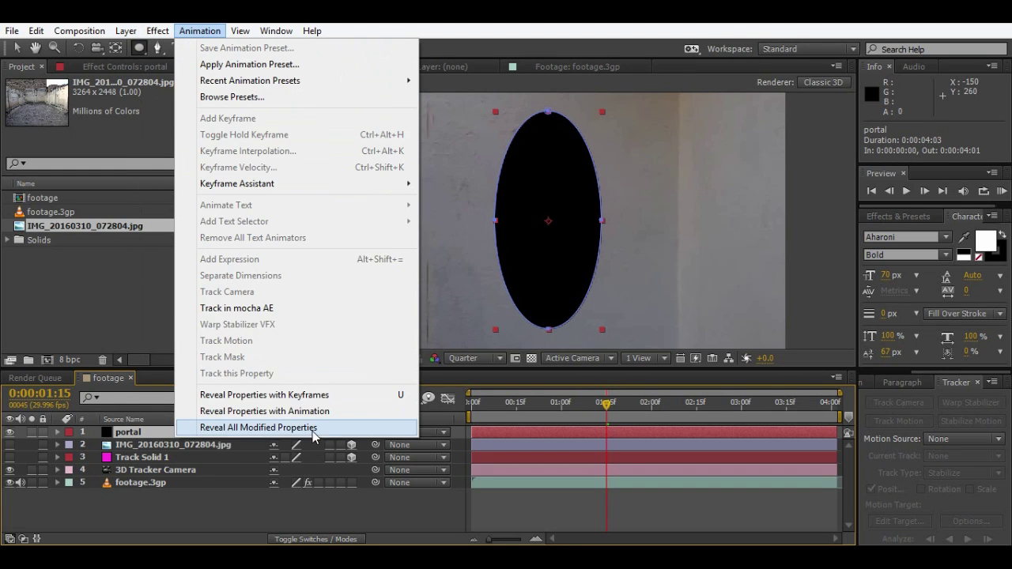
pyautogui.moveTo(157, 31)
pyautogui.moveTo(301, 453)
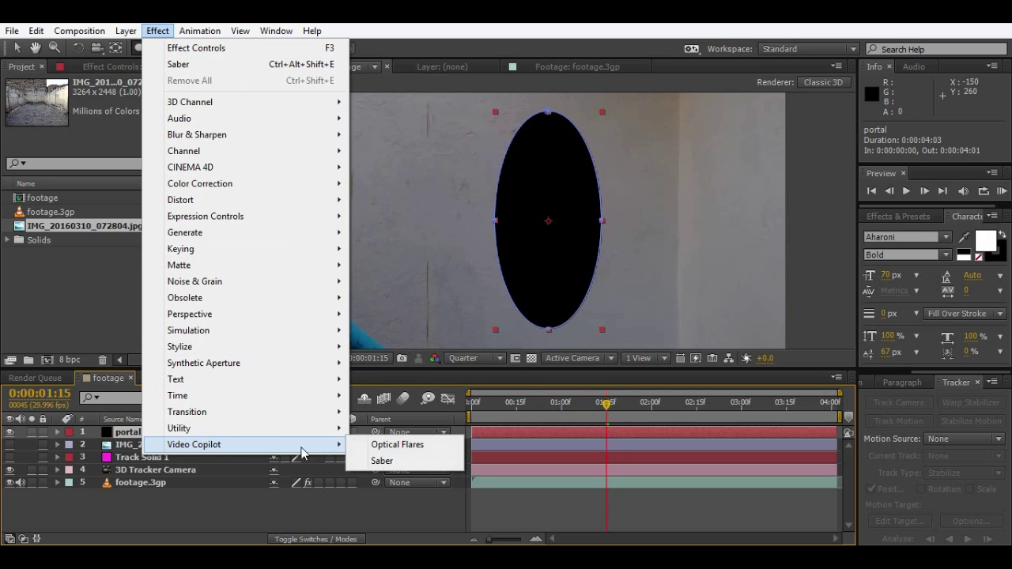
pyautogui.click(383, 462)
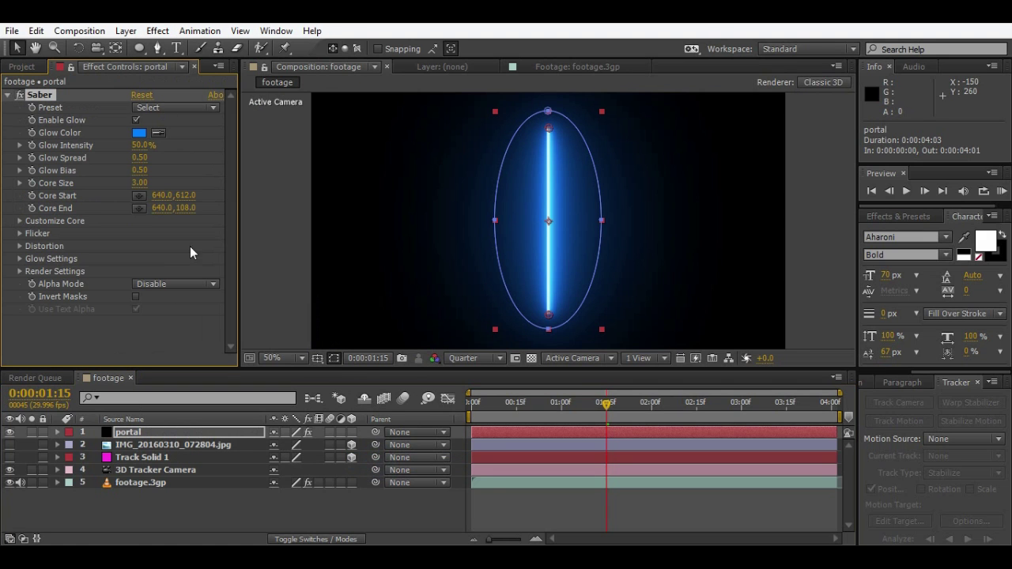
pyautogui.click(170, 337)
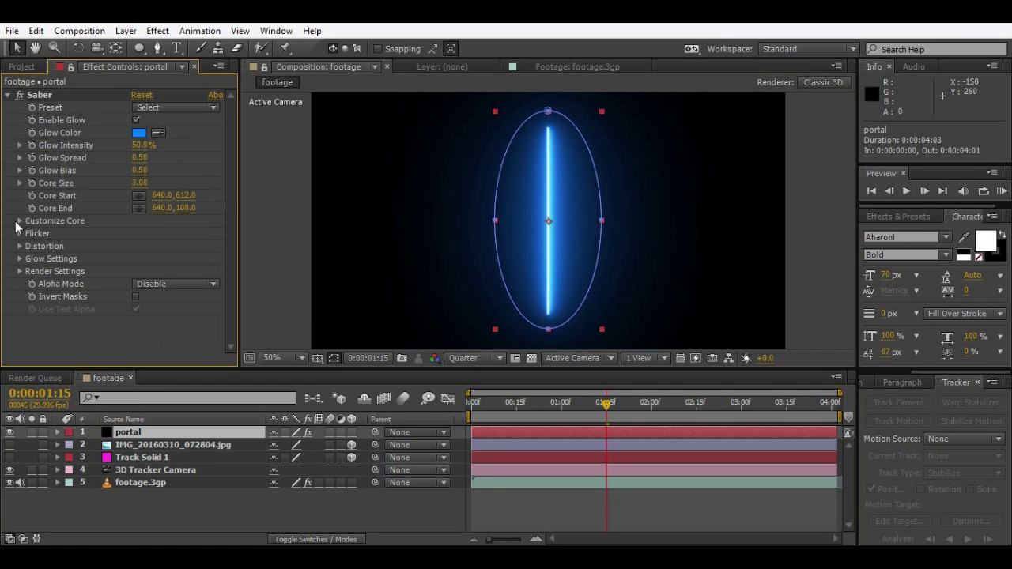
# Step: Set Saber's Customize Core > Core Type to Layer Masks
pyautogui.click(19, 221)
pyautogui.scroll(-1, 23, 202)
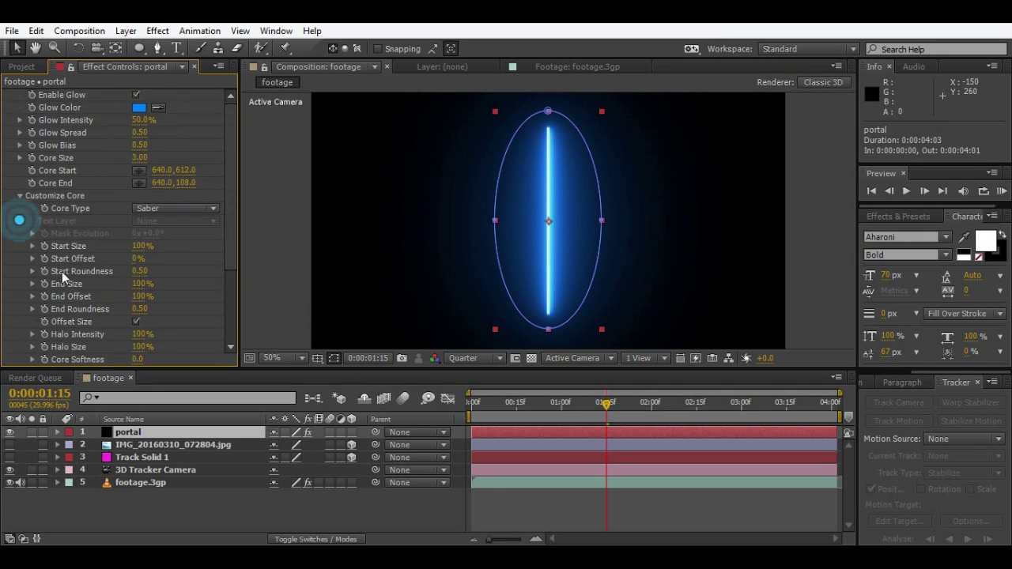
pyautogui.click(47, 201)
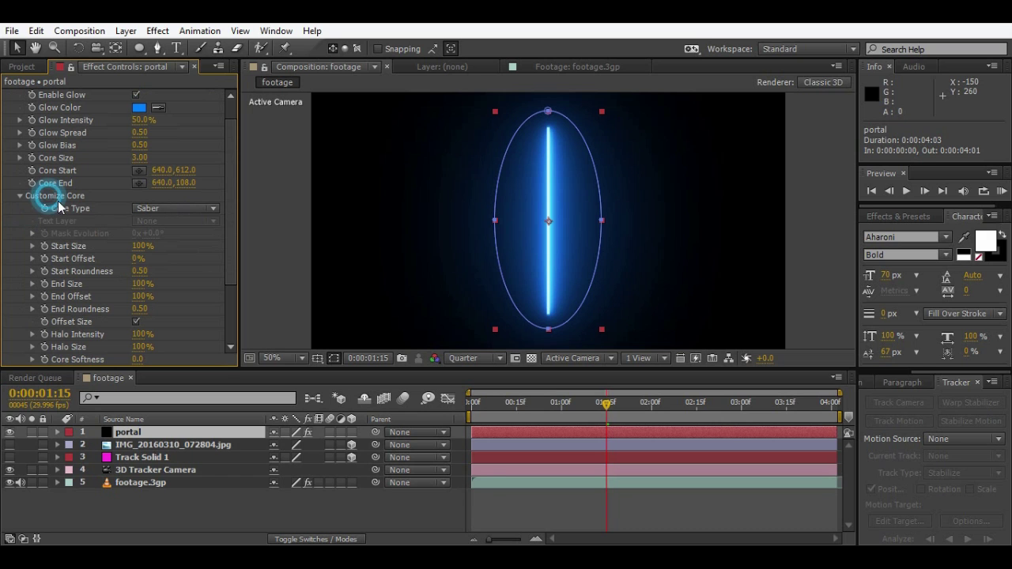
pyautogui.click(171, 211)
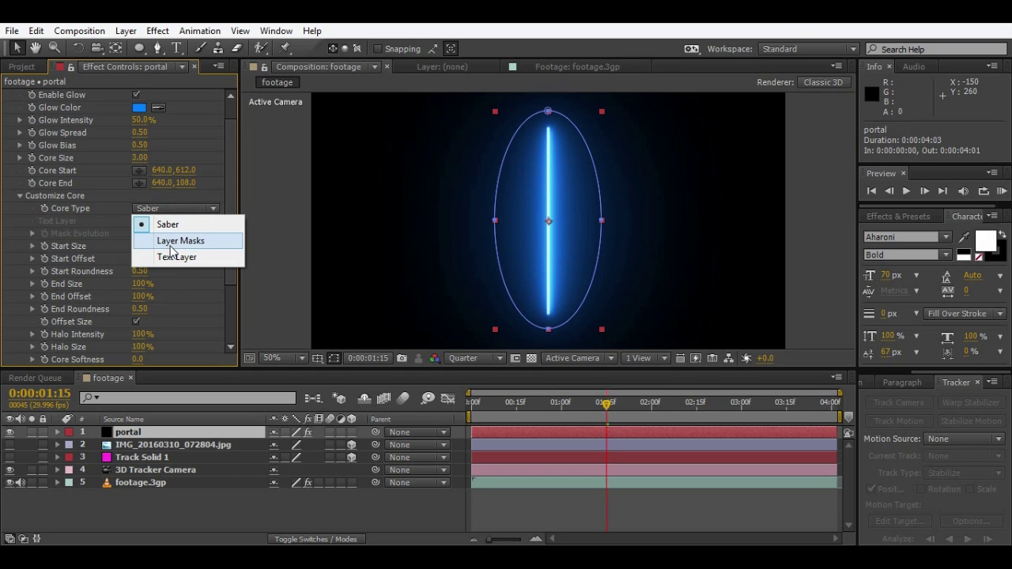
pyautogui.click(171, 248)
pyautogui.click(21, 197)
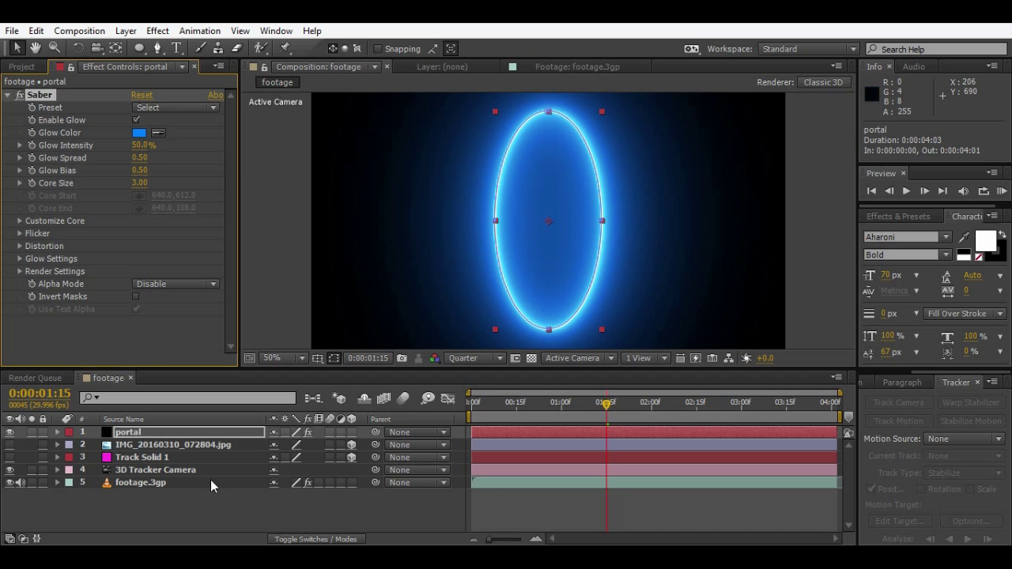
pyautogui.click(169, 497)
pyautogui.click(127, 431)
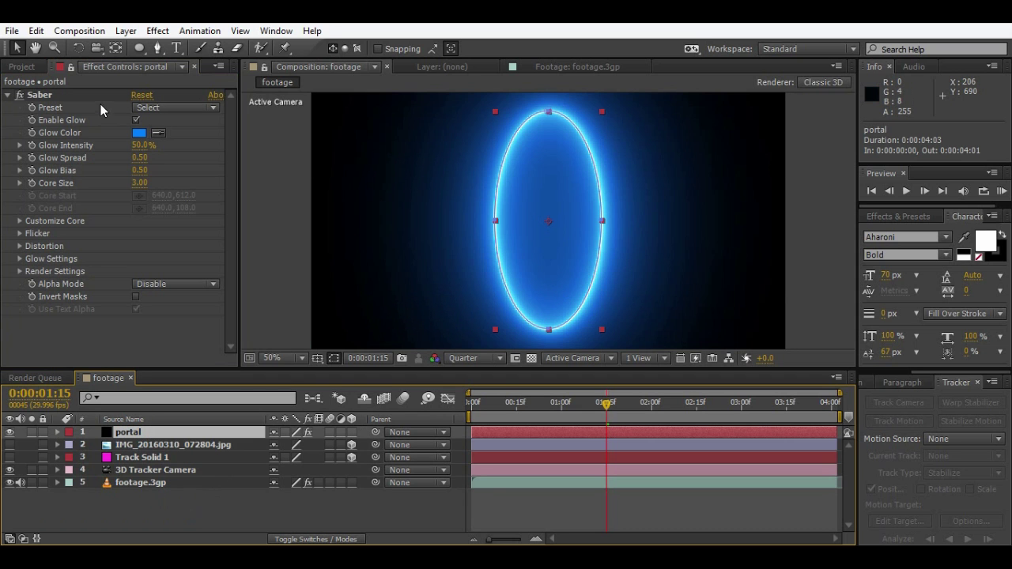
# Step: Choose the Portal preset for the Saber effect
pyautogui.click(52, 112)
pyautogui.click(40, 96)
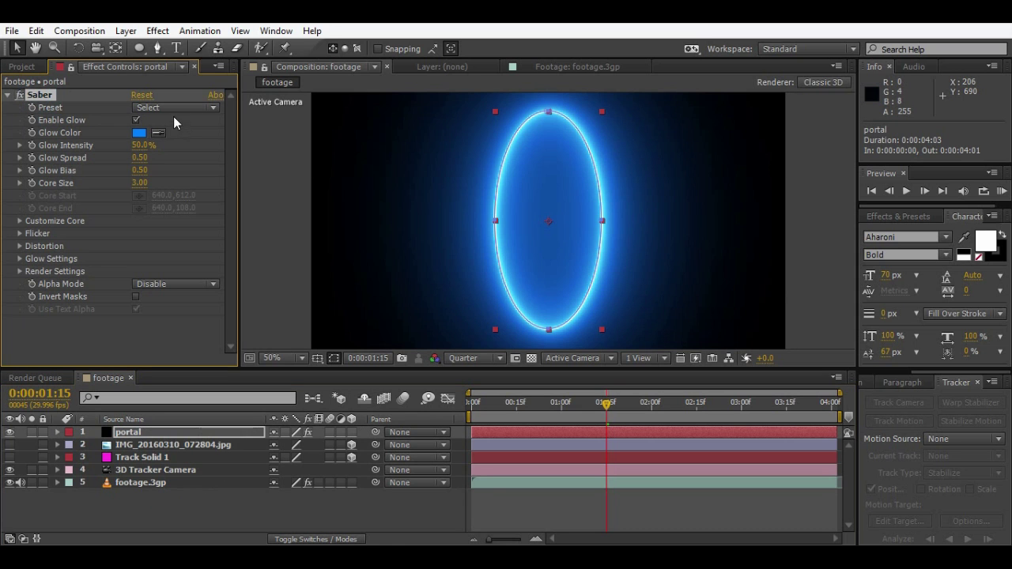
pyautogui.click(163, 114)
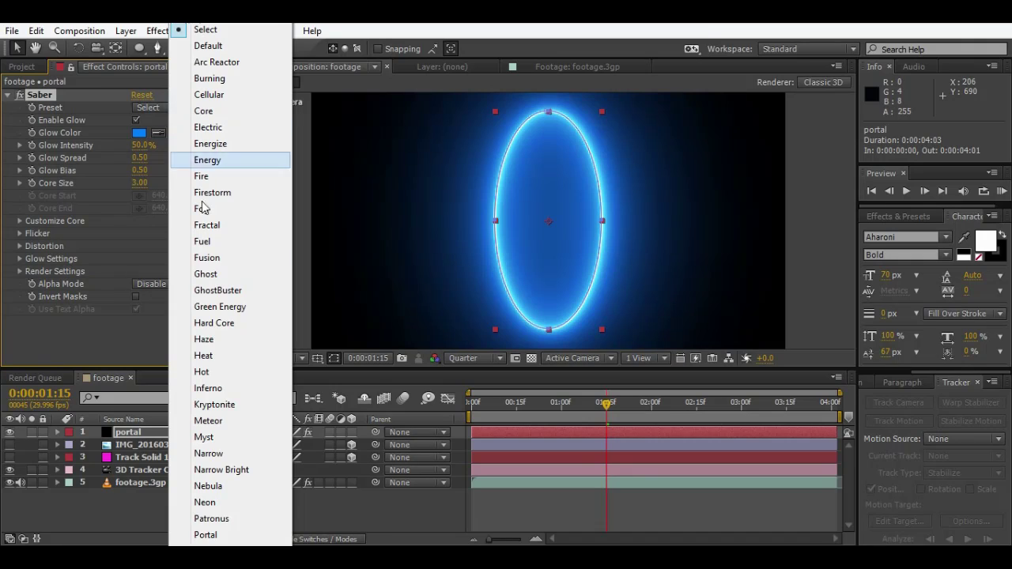
pyautogui.click(205, 535)
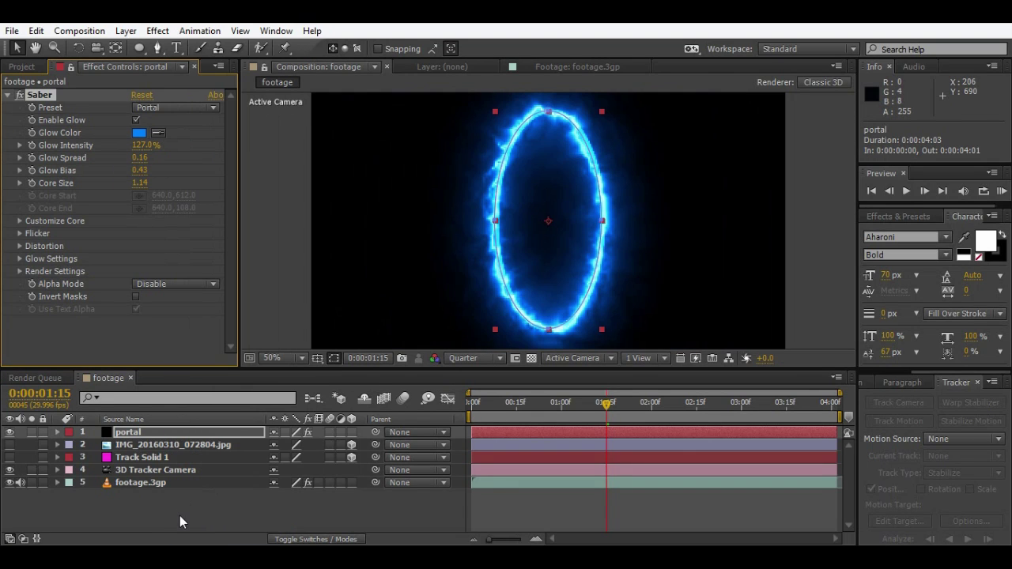
pyautogui.click(176, 511)
# Step: At 0:00:00:11, set the portal layer's blending mode to Screen
pyautogui.click(502, 411)
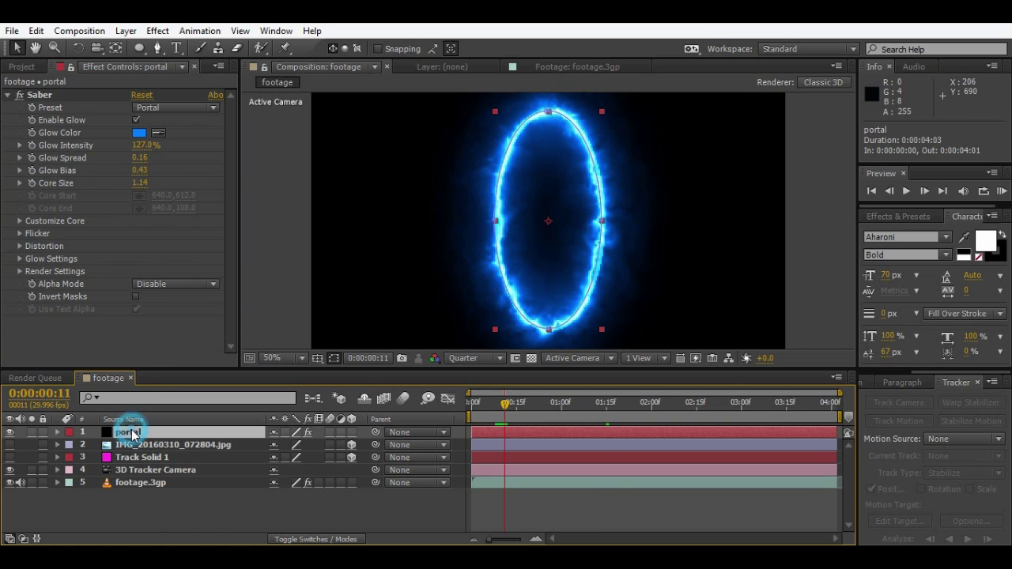
pyautogui.press('F4')
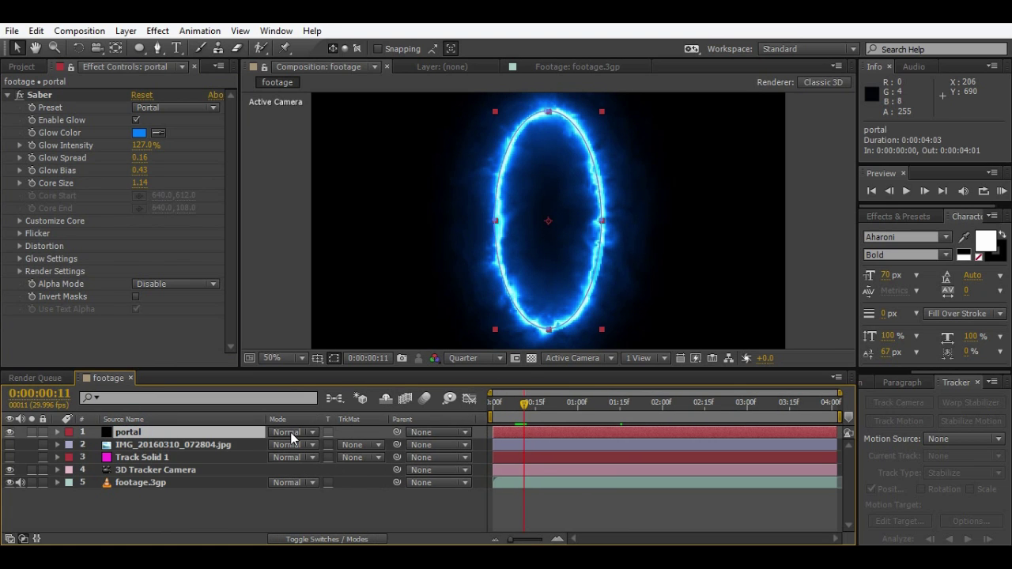
pyautogui.click(290, 431)
pyautogui.click(336, 249)
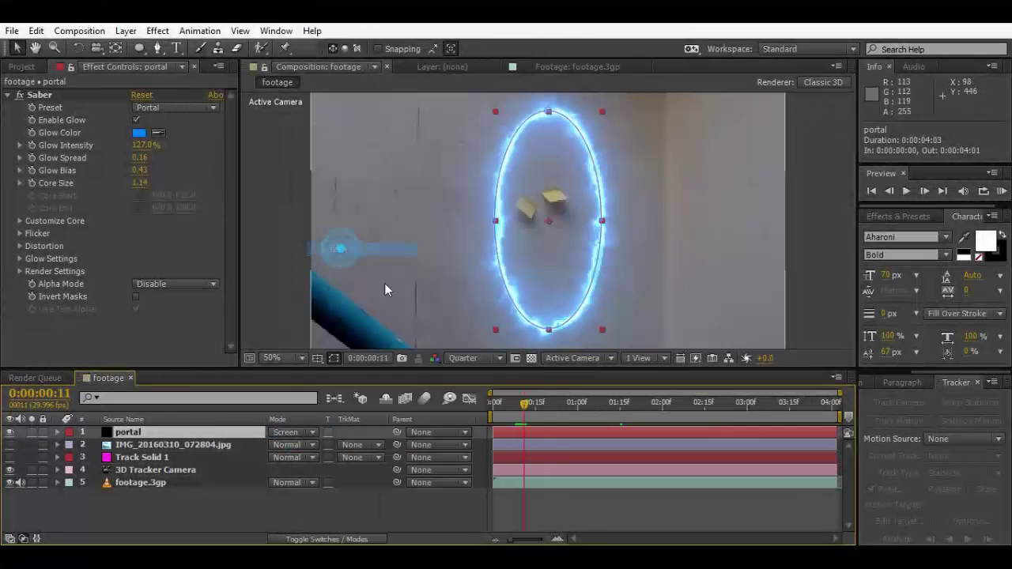
pyautogui.click(307, 504)
pyautogui.press('F4')
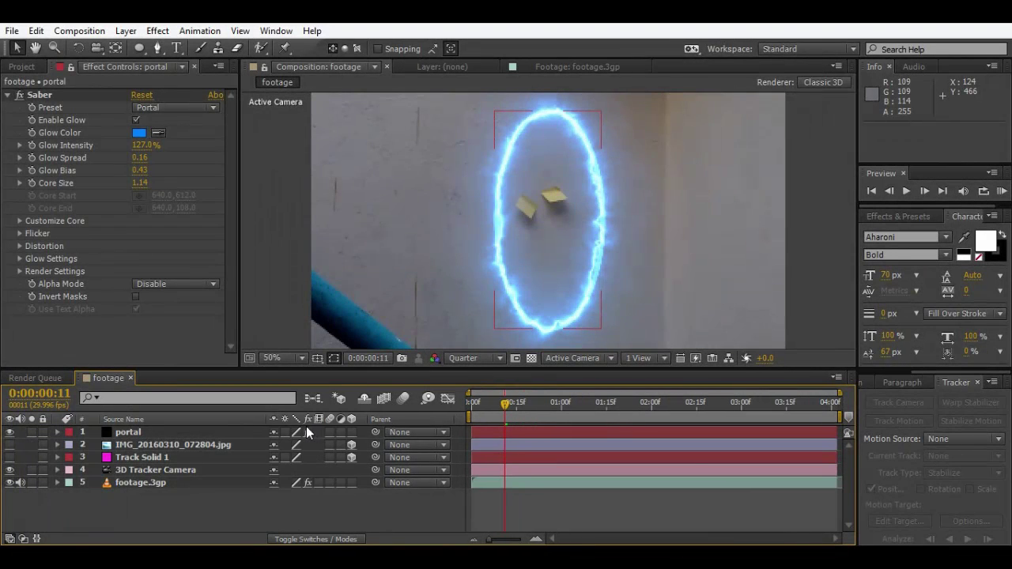
# Step: Make the portal layer 3D and parent it to Track Solid 1
pyautogui.click(353, 432)
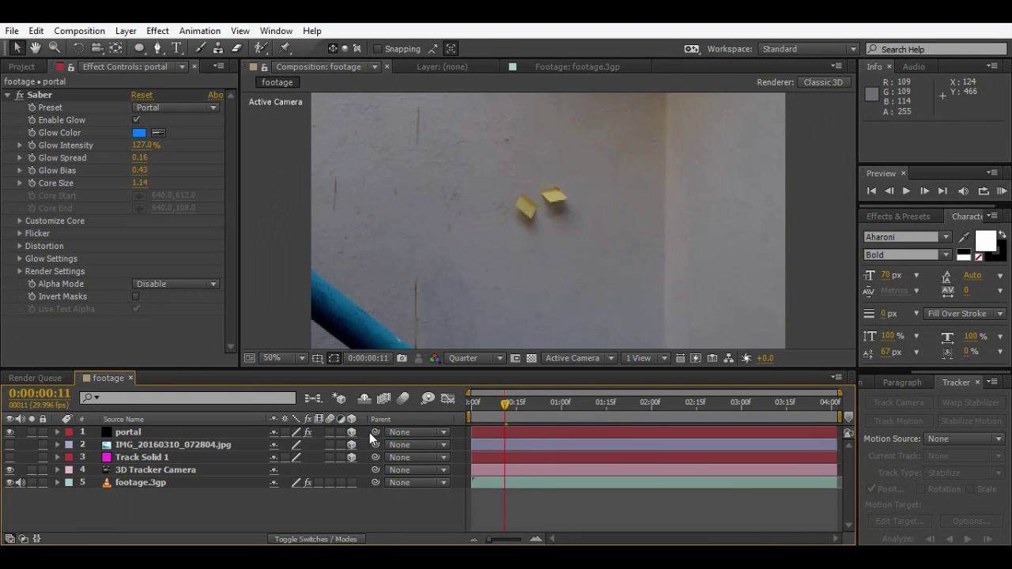
pyautogui.click(212, 432)
pyautogui.click(352, 433)
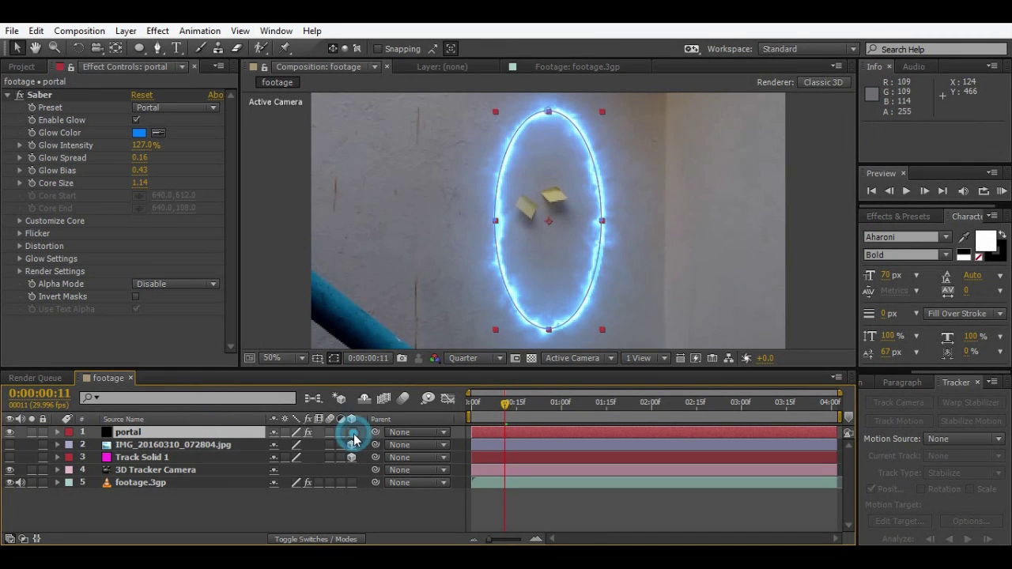
pyautogui.click(353, 432)
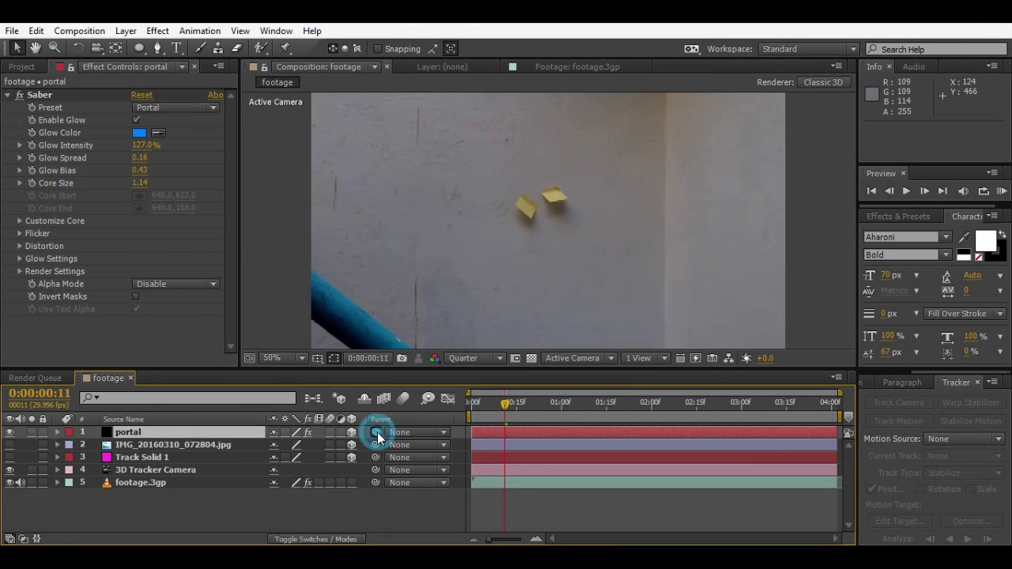
pyautogui.moveTo(377, 433); pyautogui.dragTo(144, 459)
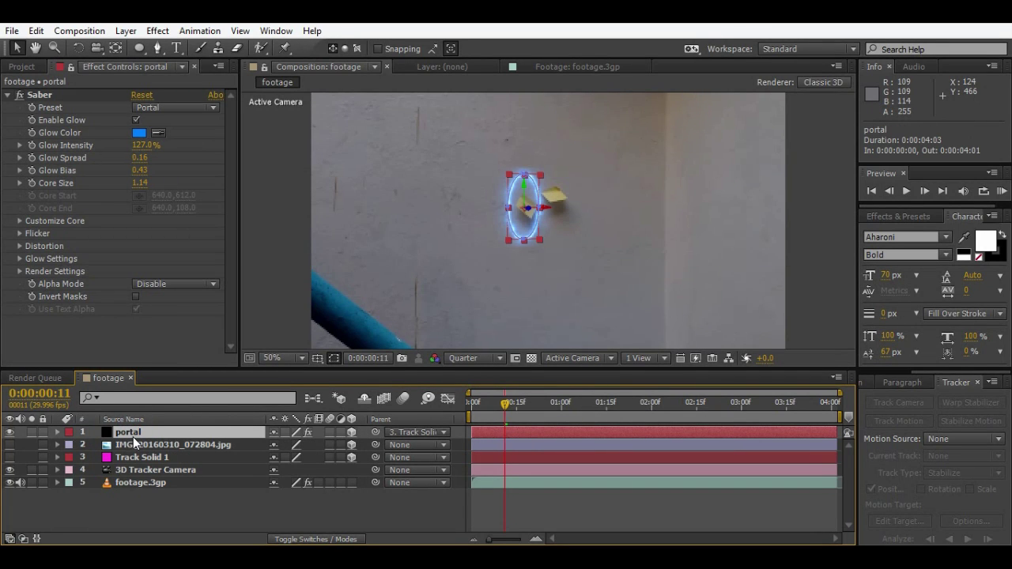
# Step: Set the portal layer's parent to None and scale it to 337%
pyautogui.click(398, 432)
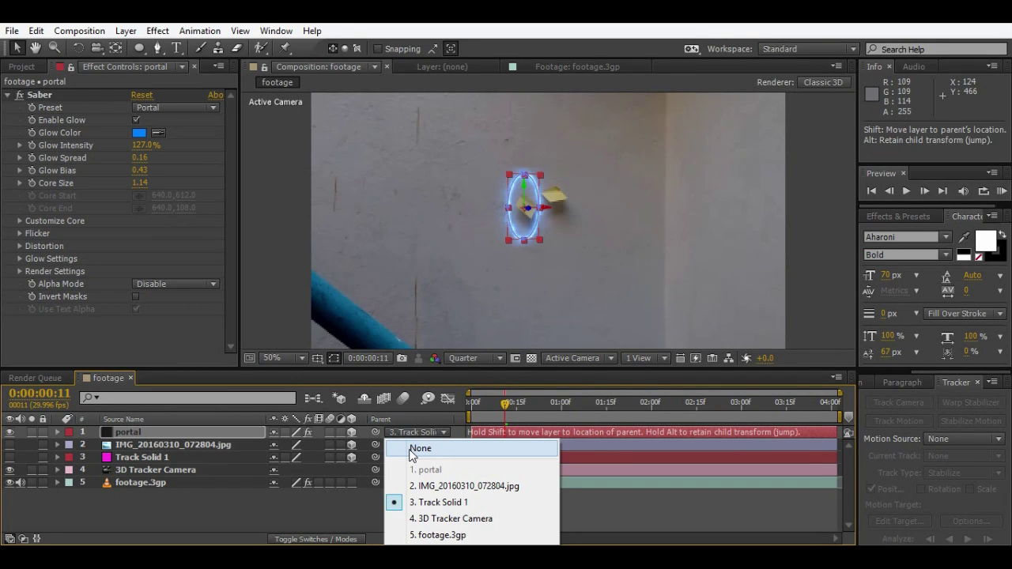
pyautogui.click(413, 448)
pyautogui.click(241, 432)
pyautogui.press('s')
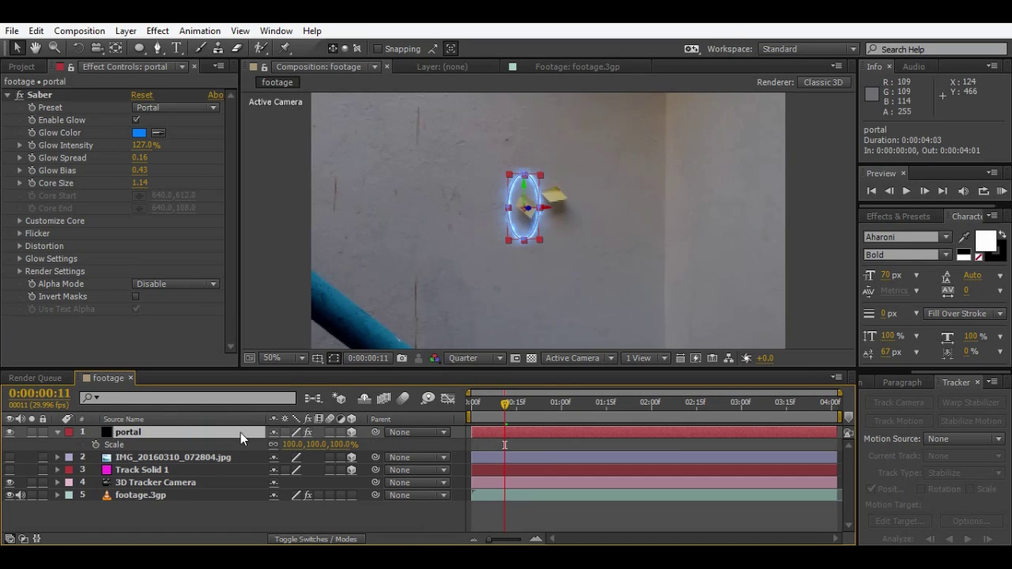
pyautogui.moveTo(340, 448); pyautogui.dragTo(527, 447)
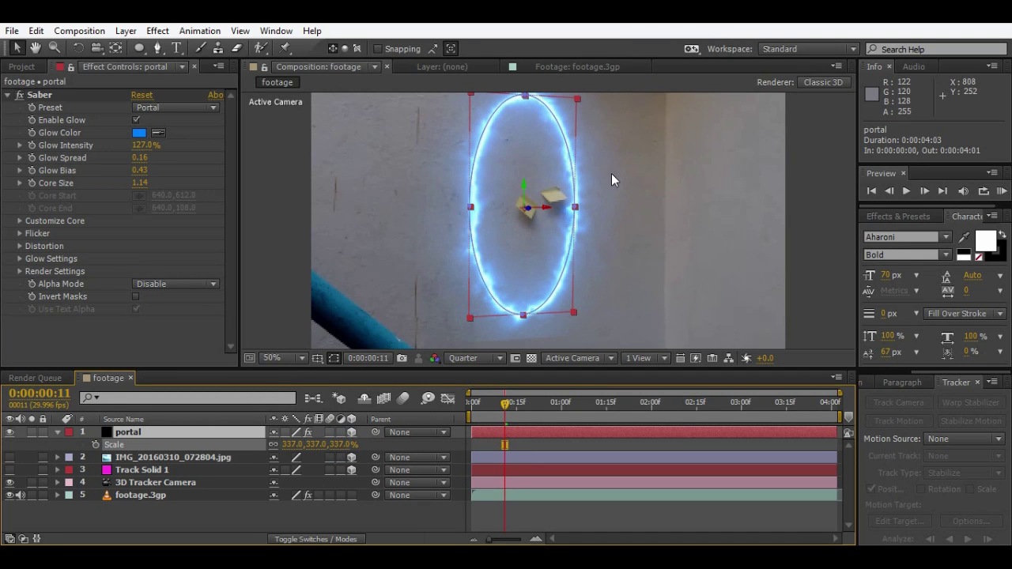
# Step: Tilt the portal to match the wall and move it over the yellow notes
pyautogui.press('w')
pyautogui.moveTo(524, 190); pyautogui.dragTo(523, 195)
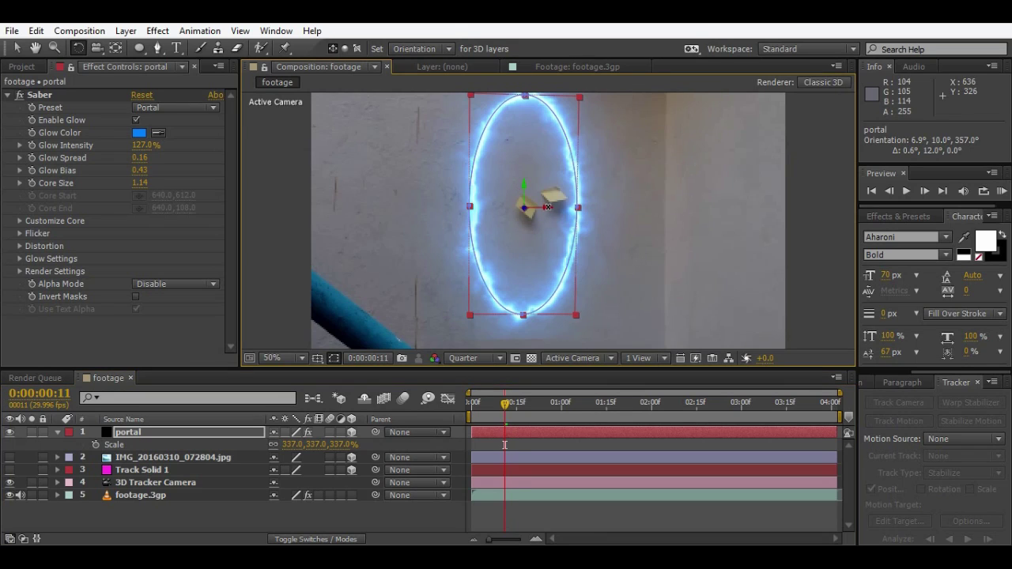
pyautogui.press('v')
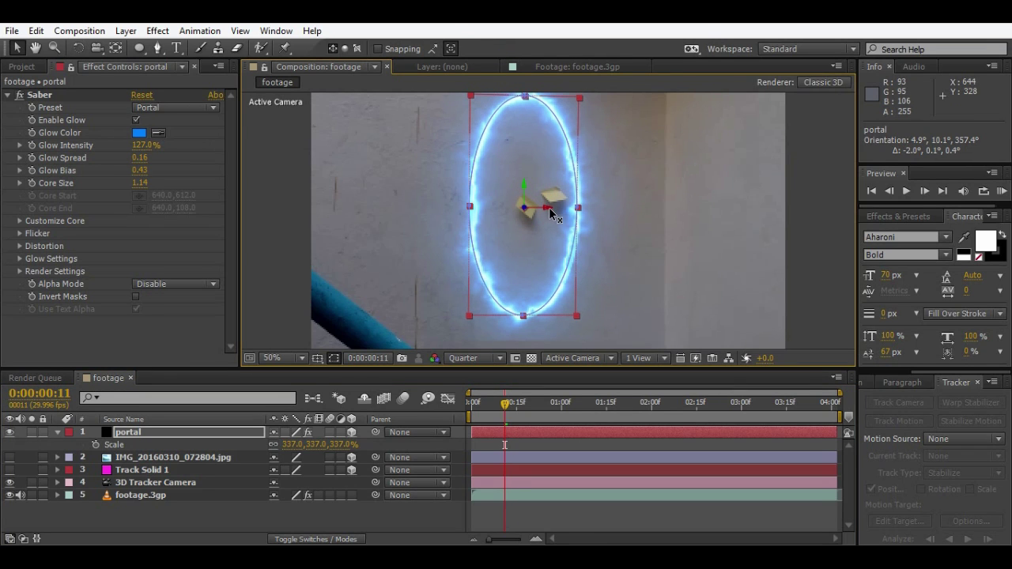
pyautogui.moveTo(552, 211); pyautogui.dragTo(621, 215)
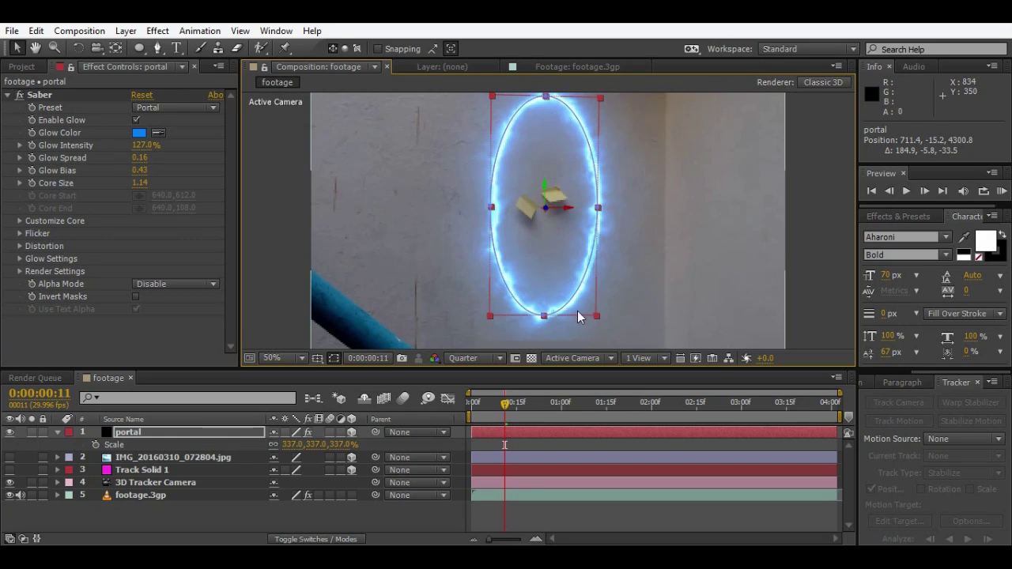
# Step: Keep the room photo hidden and duplicate the portal layer with Ctrl+D
pyautogui.click(499, 518)
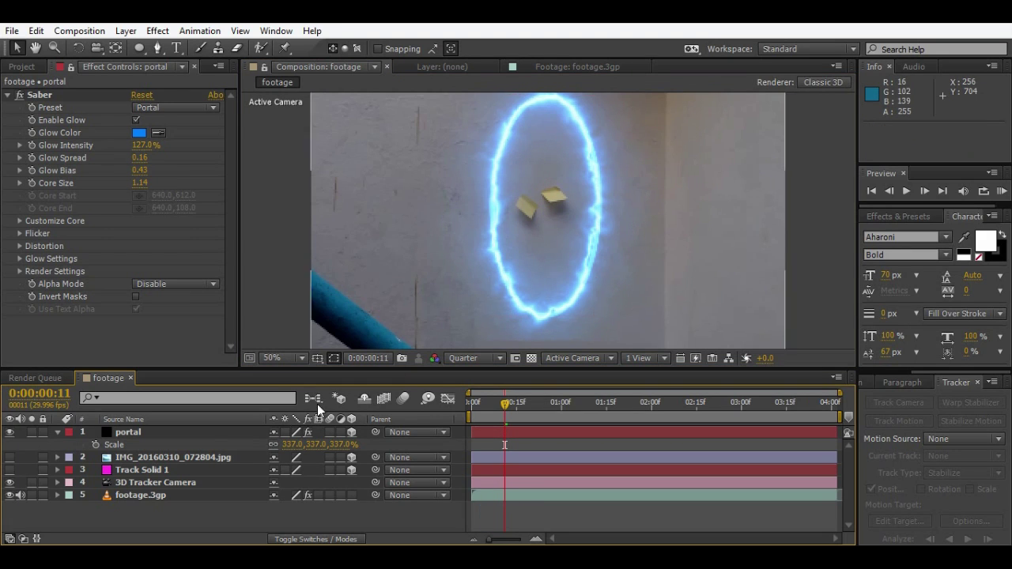
pyautogui.click(9, 458)
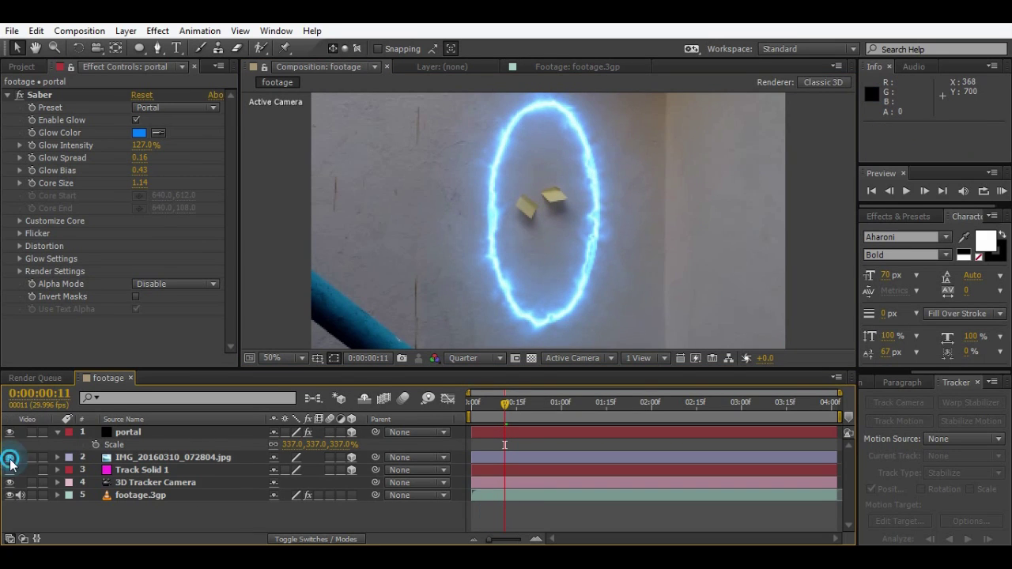
pyautogui.click(147, 460)
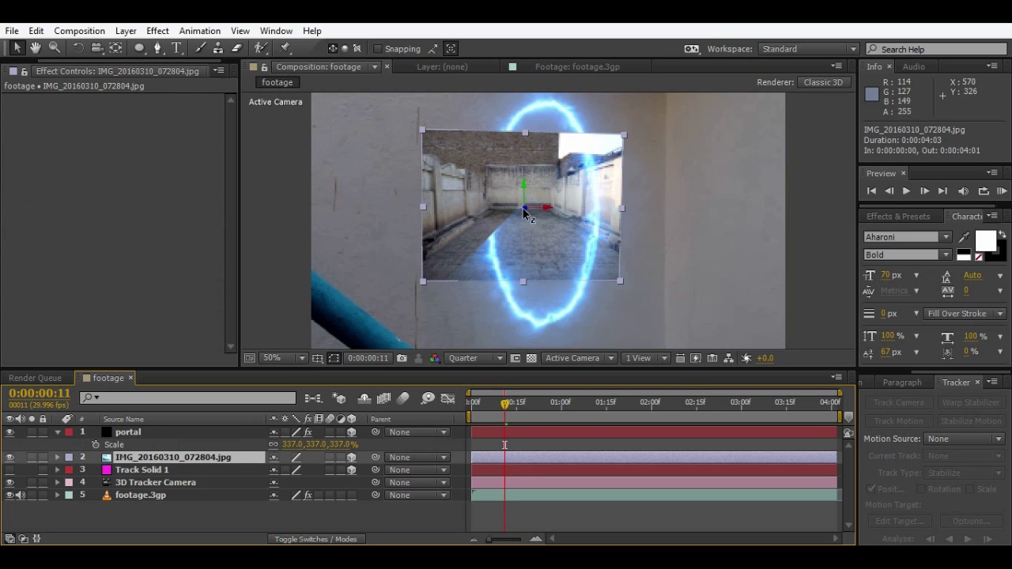
pyautogui.click(130, 432)
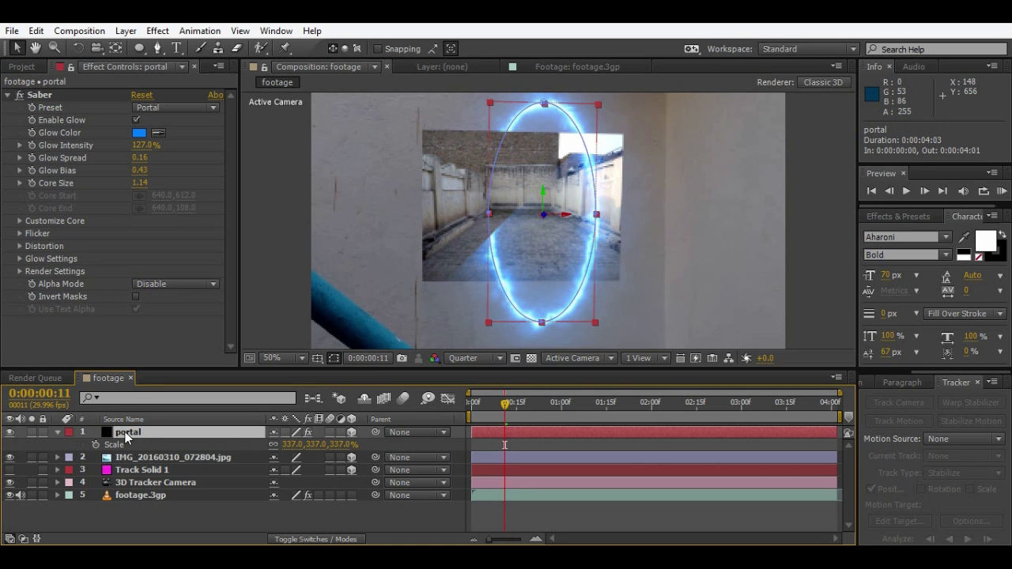
pyautogui.click(9, 457)
pyautogui.hotkey('ctrl', 'd')
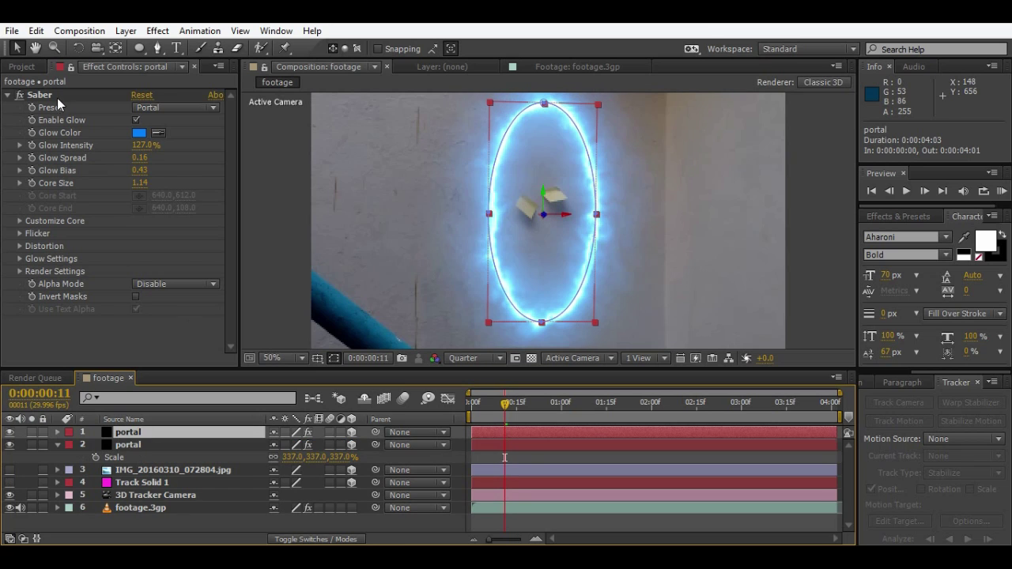
# Step: Set the top portal copy's blend mode to Normal
pyautogui.click(57, 96)
pyautogui.press('F4')
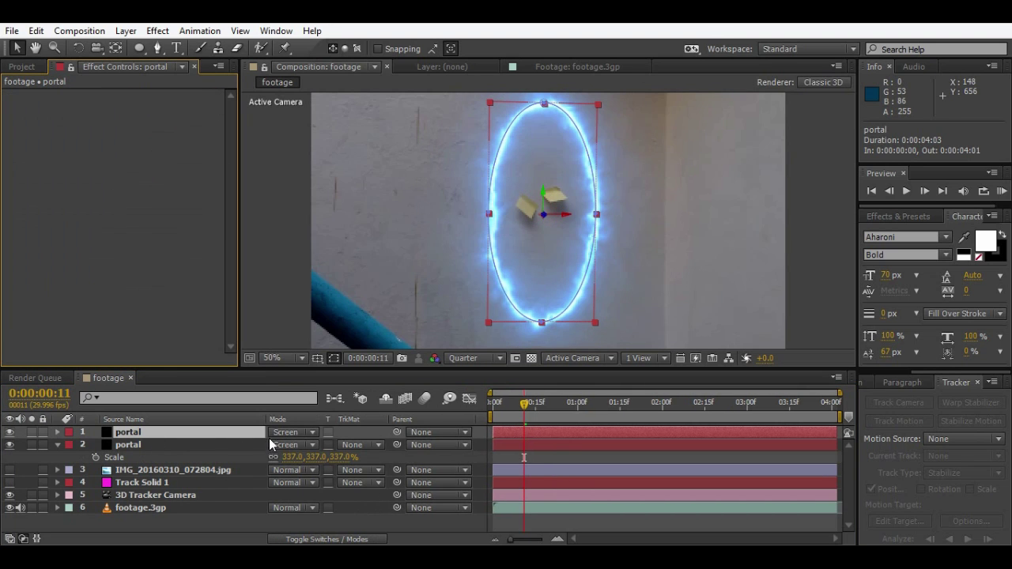
pyautogui.click(283, 433)
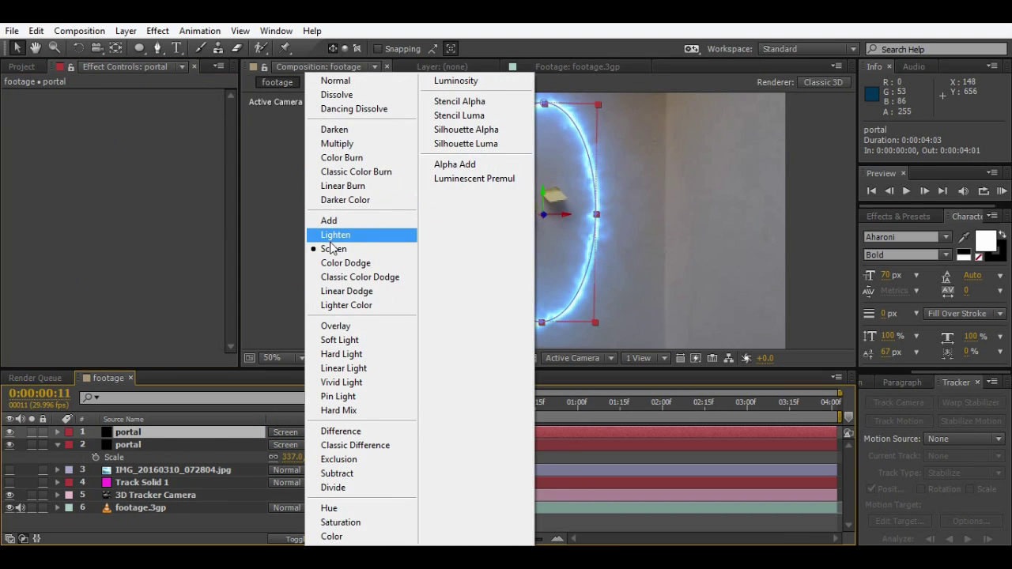
pyautogui.click(336, 87)
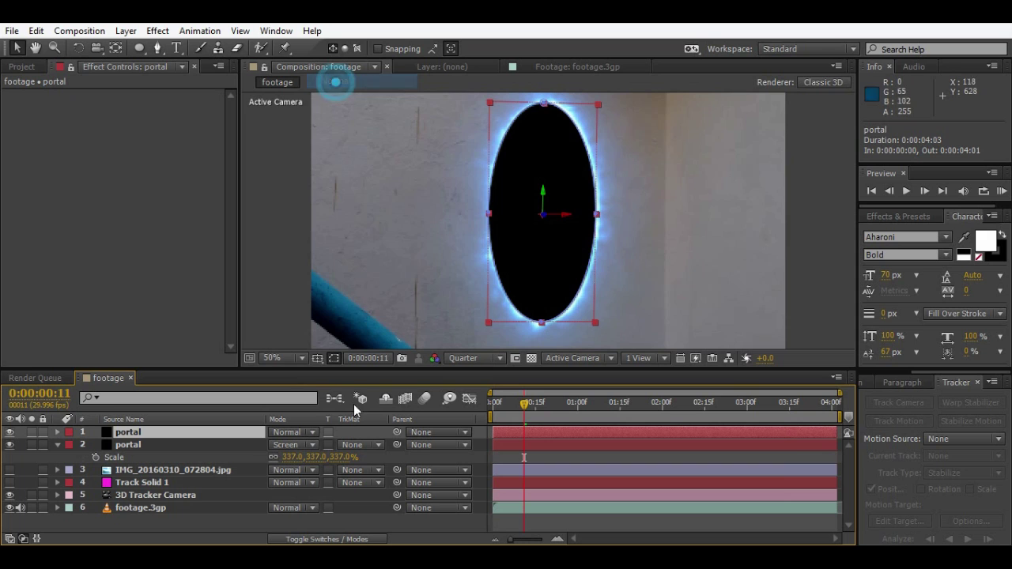
pyautogui.click(162, 514)
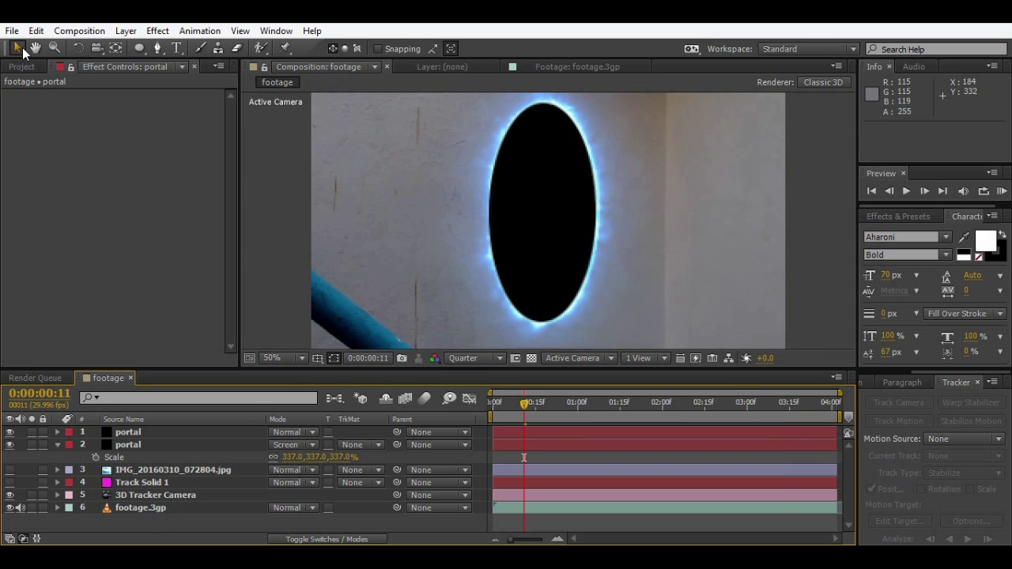
pyautogui.click(119, 445)
pyautogui.click(127, 445)
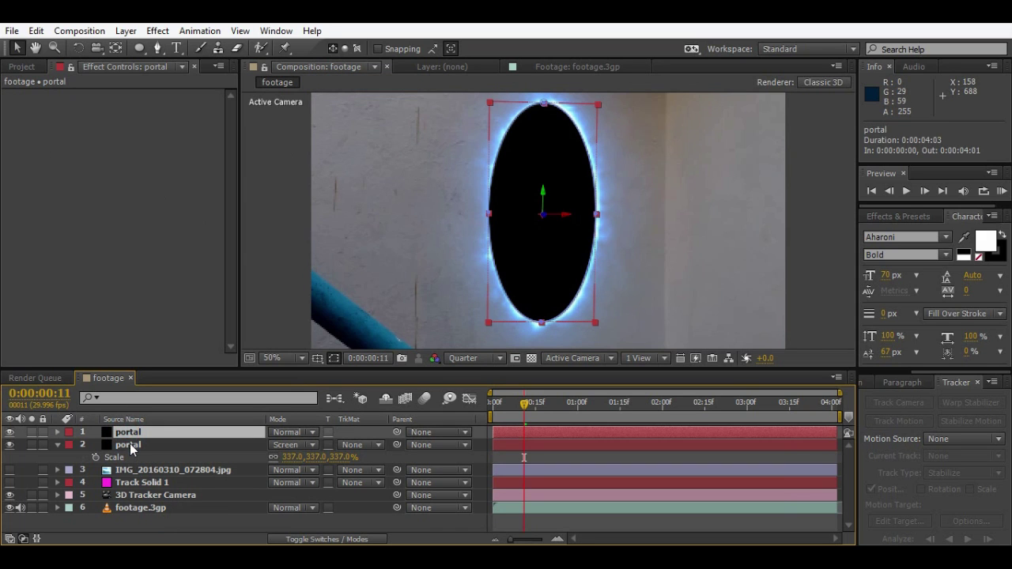
# Step: Rename the copy 'portal matte' and move it beneath the original portal layer
pyautogui.press('Return')
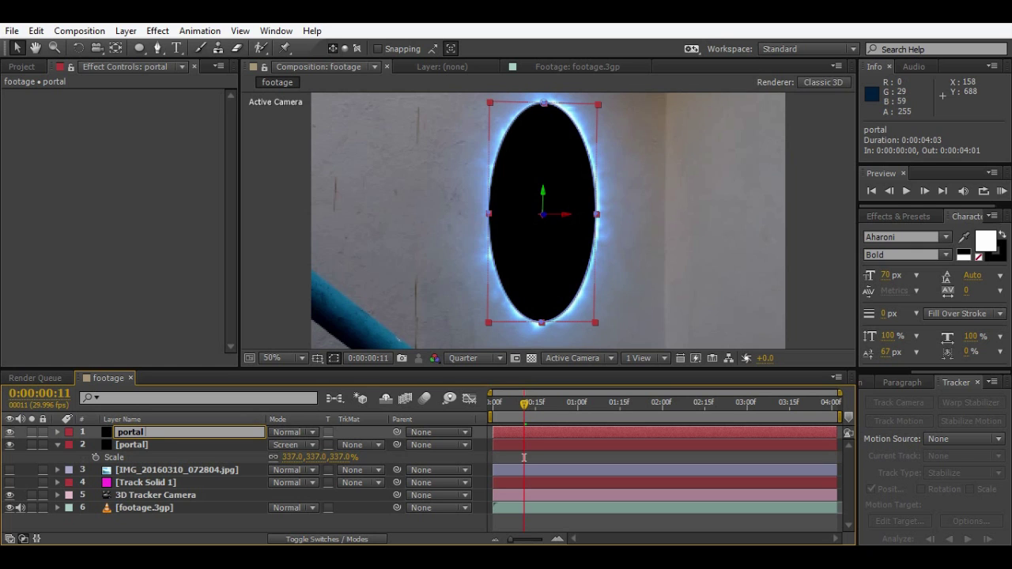
pyautogui.write('matte')
pyautogui.click(131, 445)
pyautogui.click(57, 445)
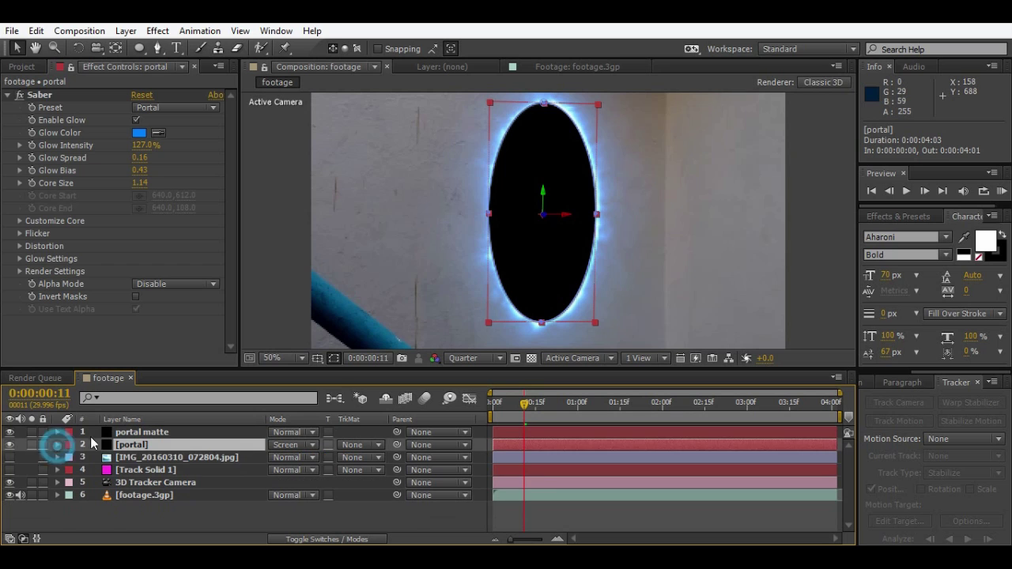
pyautogui.click(147, 459)
pyautogui.moveTo(142, 432); pyautogui.dragTo(141, 447)
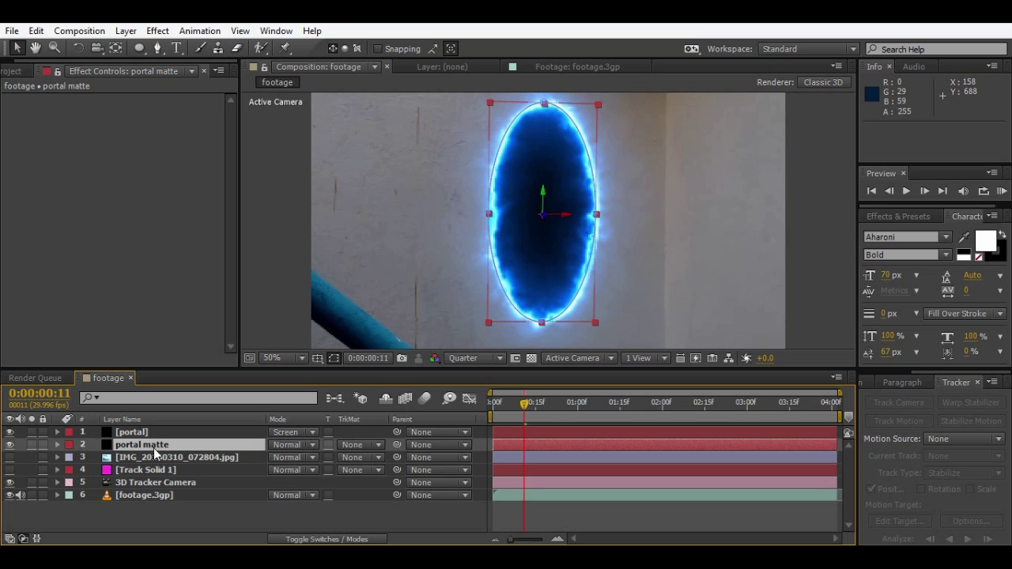
# Step: Show the room photo and set its track matte to Alpha Matte "portal matte"
pyautogui.click(120, 458)
pyautogui.click(9, 457)
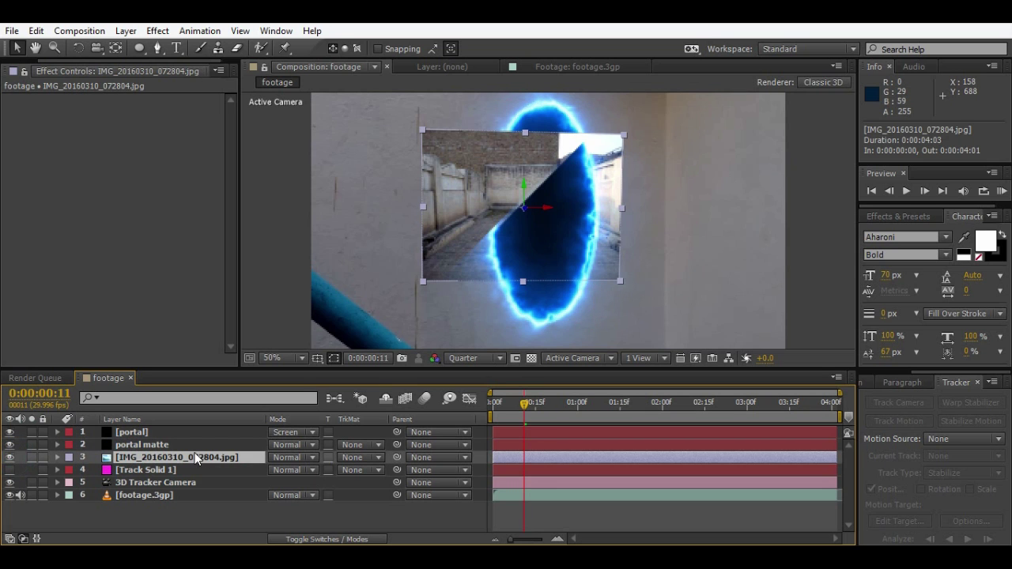
pyautogui.click(142, 445)
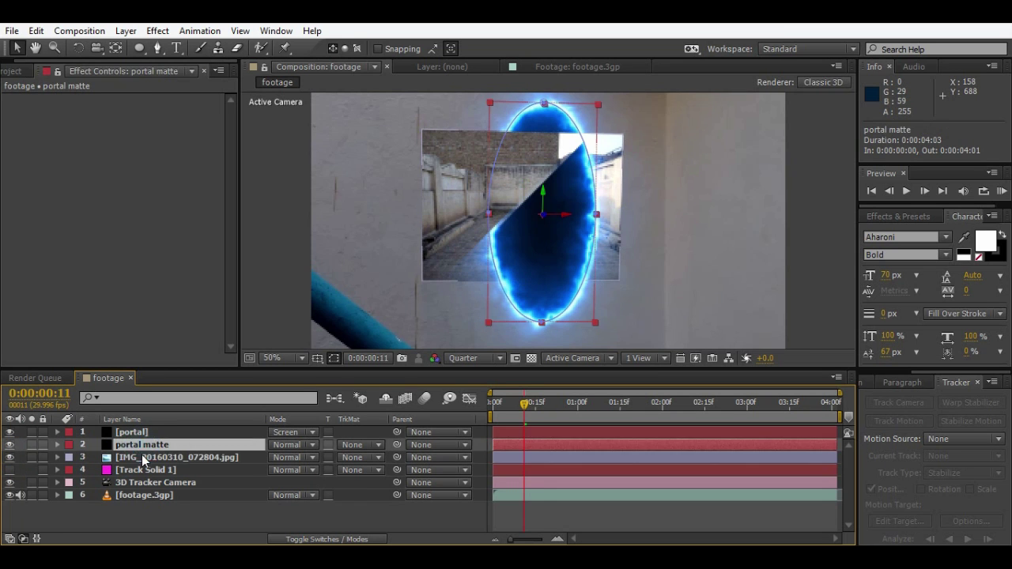
pyautogui.click(142, 457)
pyautogui.click(352, 457)
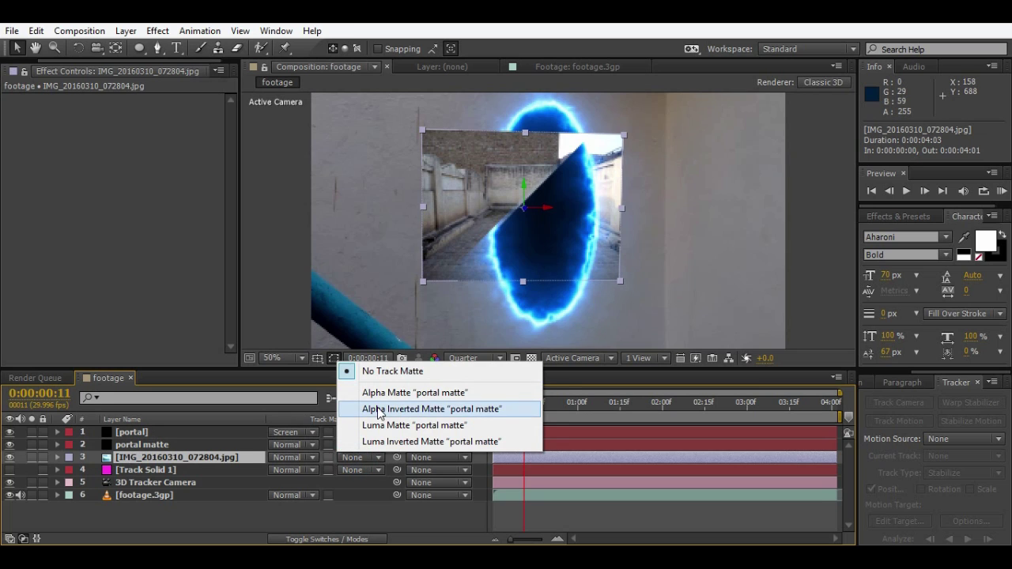
pyautogui.click(381, 409)
pyautogui.click(361, 457)
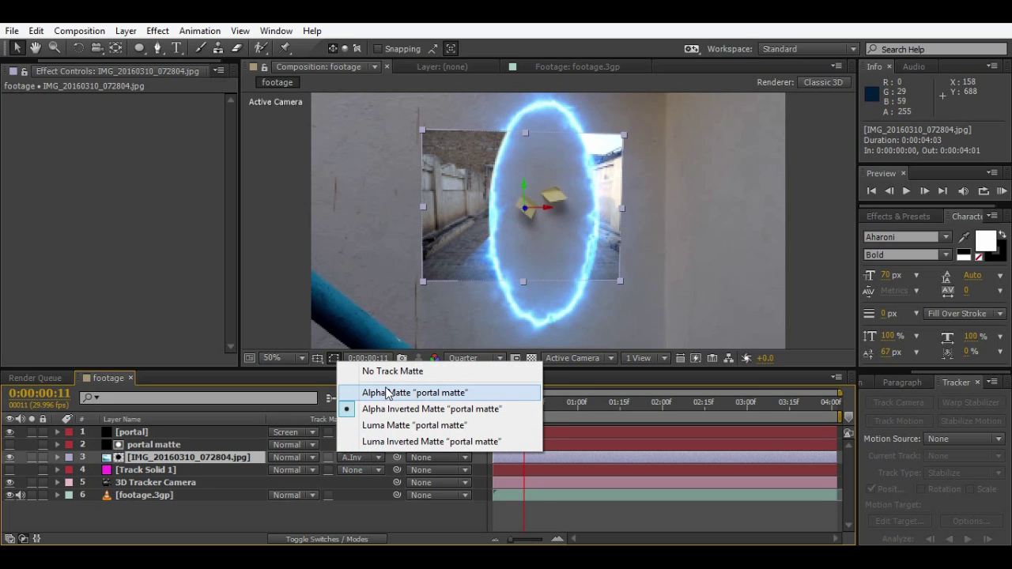
pyautogui.click(389, 393)
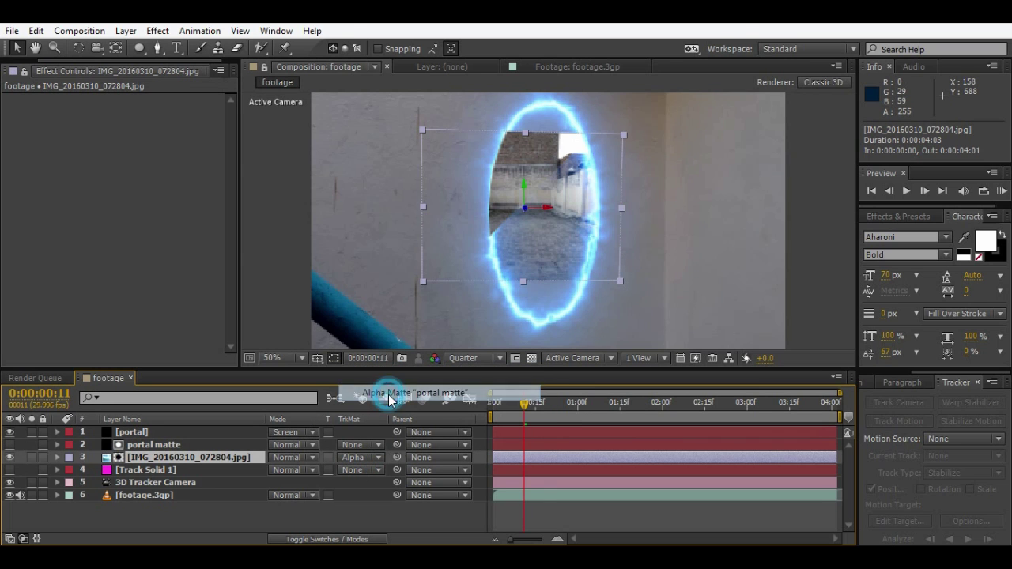
# Step: Scale the room photo up to 108%
pyautogui.click(335, 508)
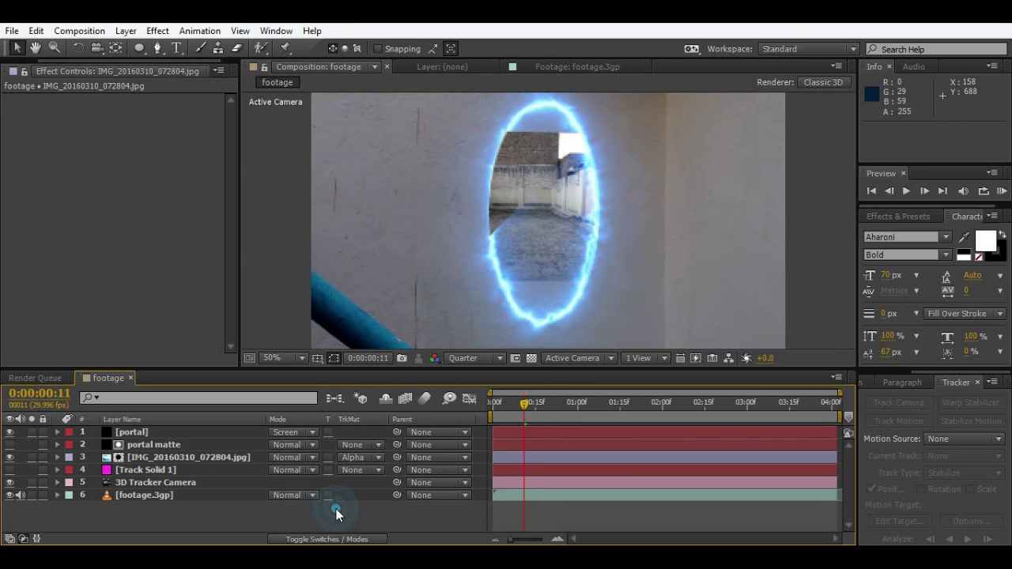
pyautogui.click(154, 457)
pyautogui.press('s')
pyautogui.moveTo(333, 474); pyautogui.dragTo(376, 473)
# Step: At frame 0:00:02:18, push the room photo back along its Z axis
pyautogui.click(375, 473)
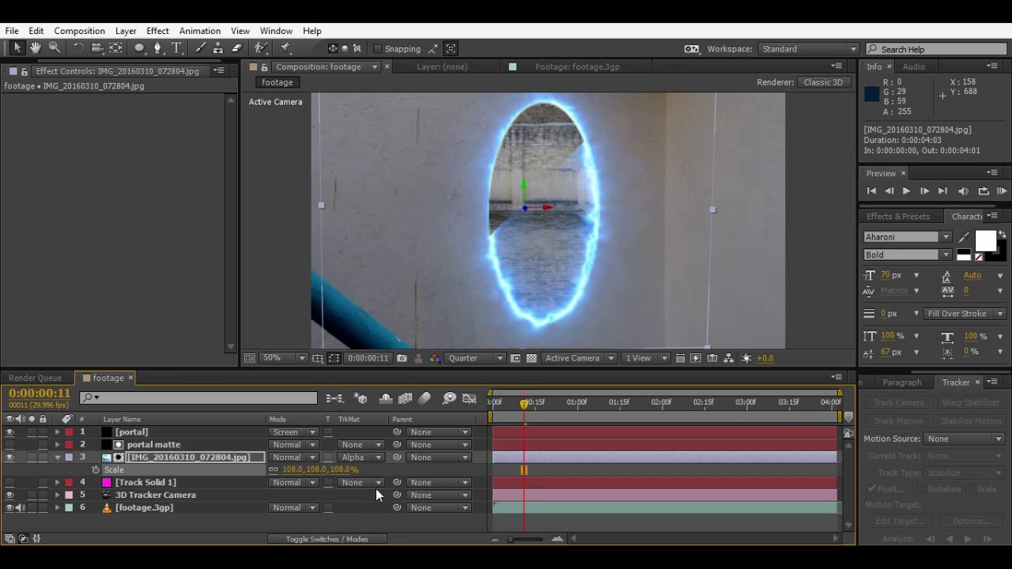
pyautogui.moveTo(732, 402)
pyautogui.mouseDown()
pyautogui.moveTo(804, 405)
pyautogui.moveTo(712, 405)
pyautogui.mouseUp()
pyautogui.click(206, 457)
pyautogui.click(206, 457)
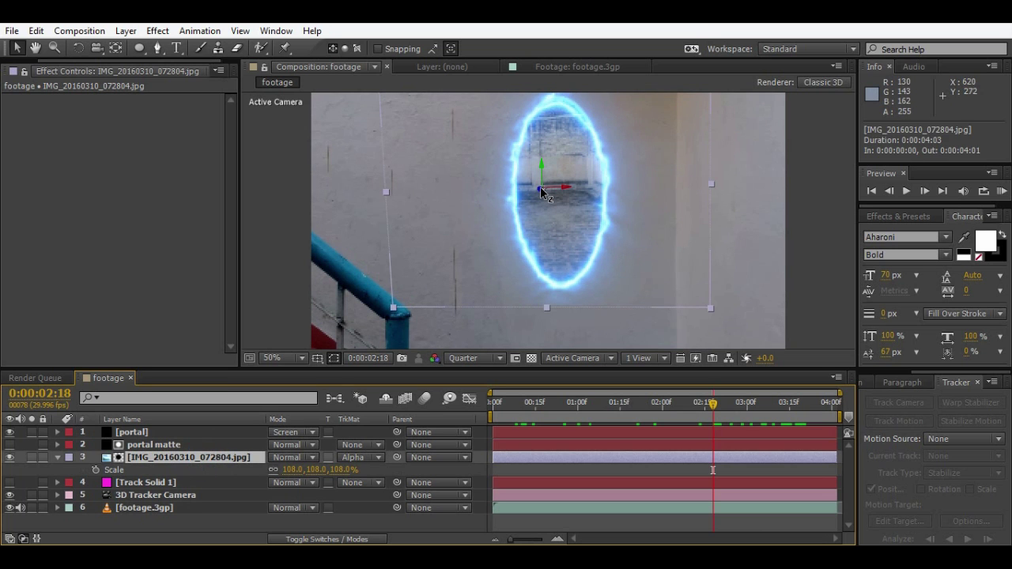
pyautogui.moveTo(540, 192); pyautogui.dragTo(673, 110)
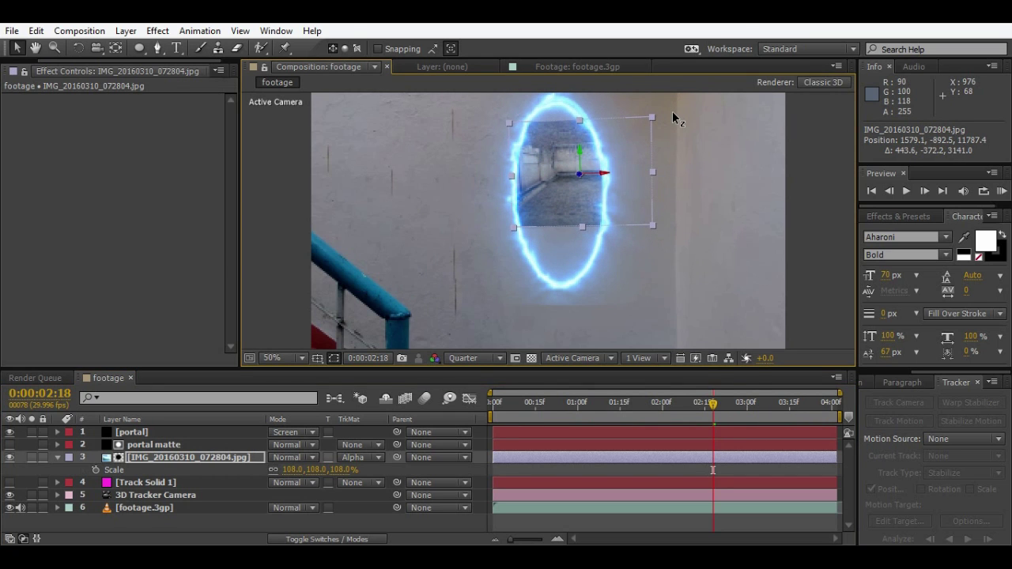
# Step: Scale the room photo up to about 262% and scrub the timeline to check the fit
pyautogui.click(165, 457)
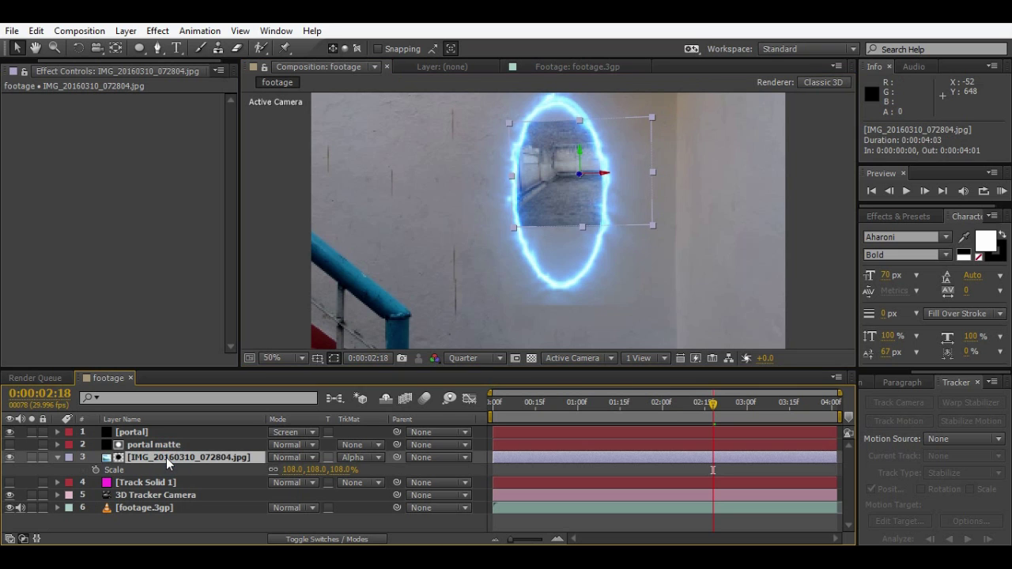
pyautogui.press('s')
pyautogui.press('s')
pyautogui.moveTo(334, 463); pyautogui.dragTo(431, 454)
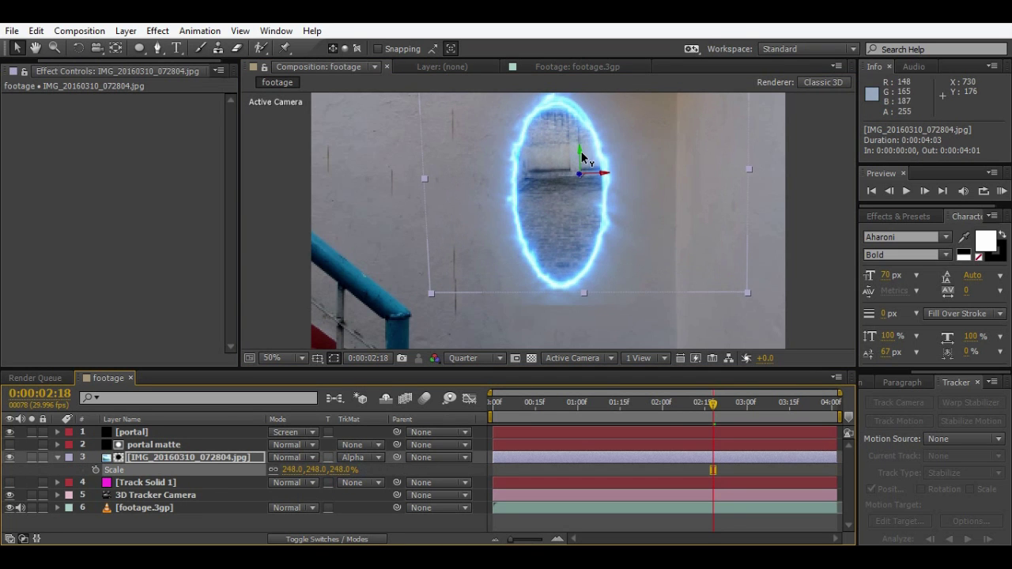
pyautogui.moveTo(609, 399); pyautogui.dragTo(770, 399)
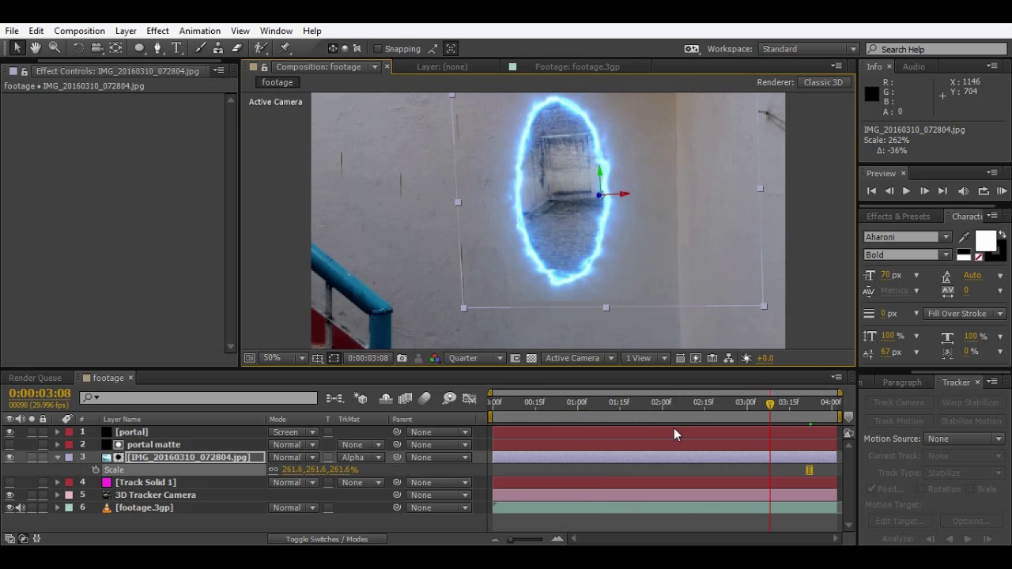
pyautogui.click(571, 513)
pyautogui.moveTo(533, 406)
pyautogui.mouseDown()
pyautogui.moveTo(517, 409)
pyautogui.moveTo(536, 407)
pyautogui.mouseUp()
# Step: Change the portal layer's Saber Glow Color from blue to orange (about FF8400), then preview it at 0:00:03:04
pyautogui.click(156, 447)
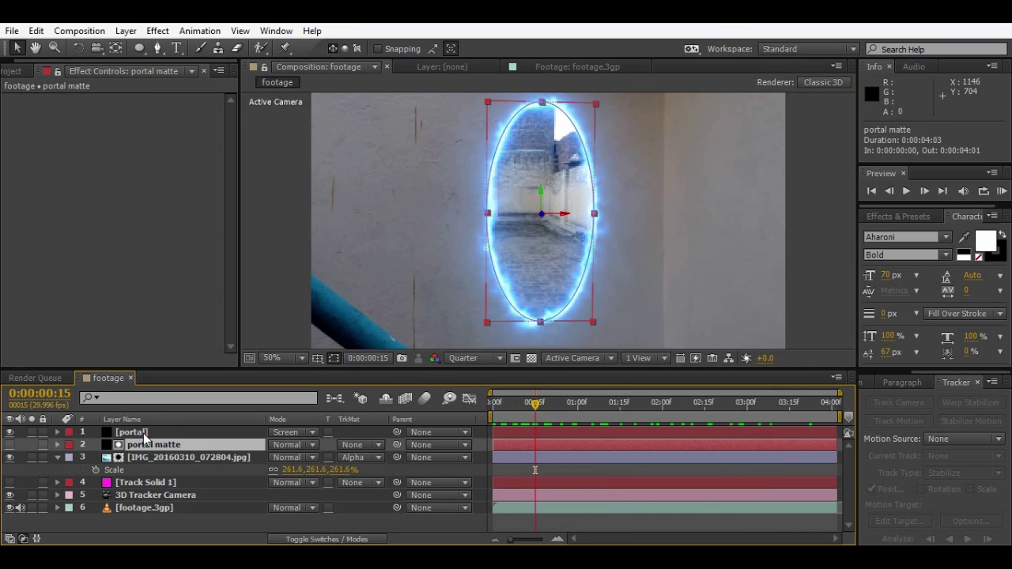
pyautogui.click(141, 432)
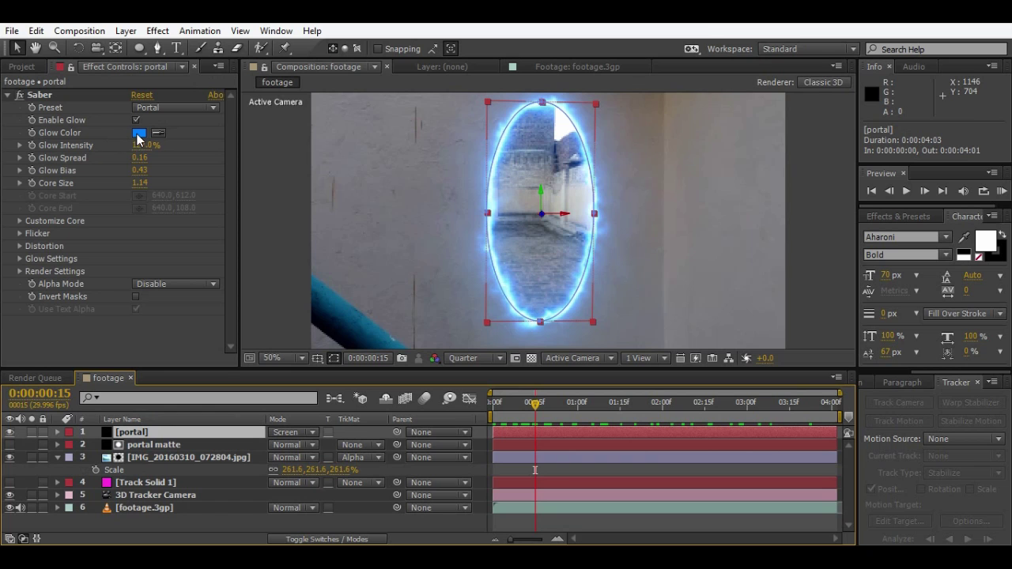
pyautogui.click(71, 133)
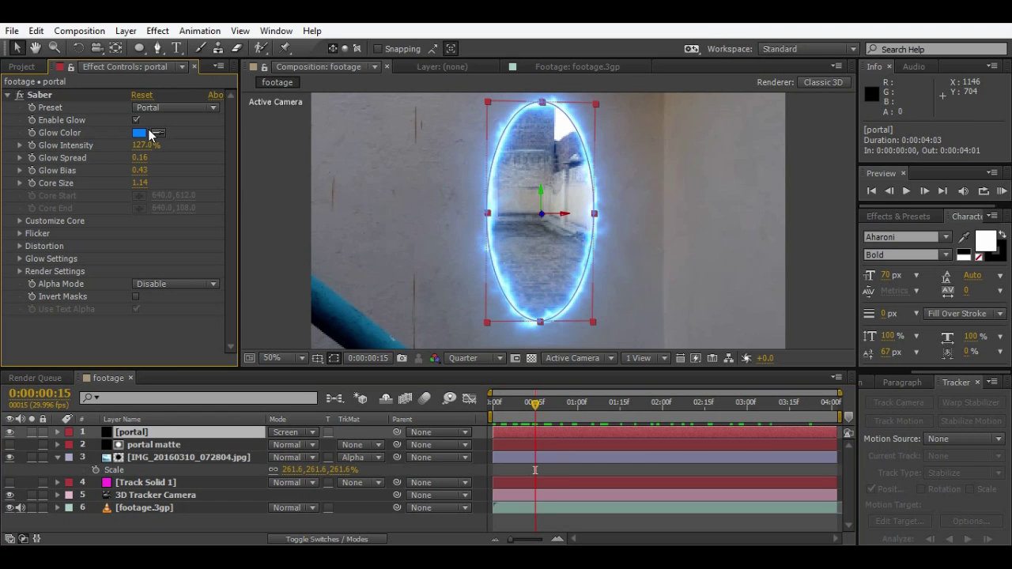
pyautogui.click(139, 133)
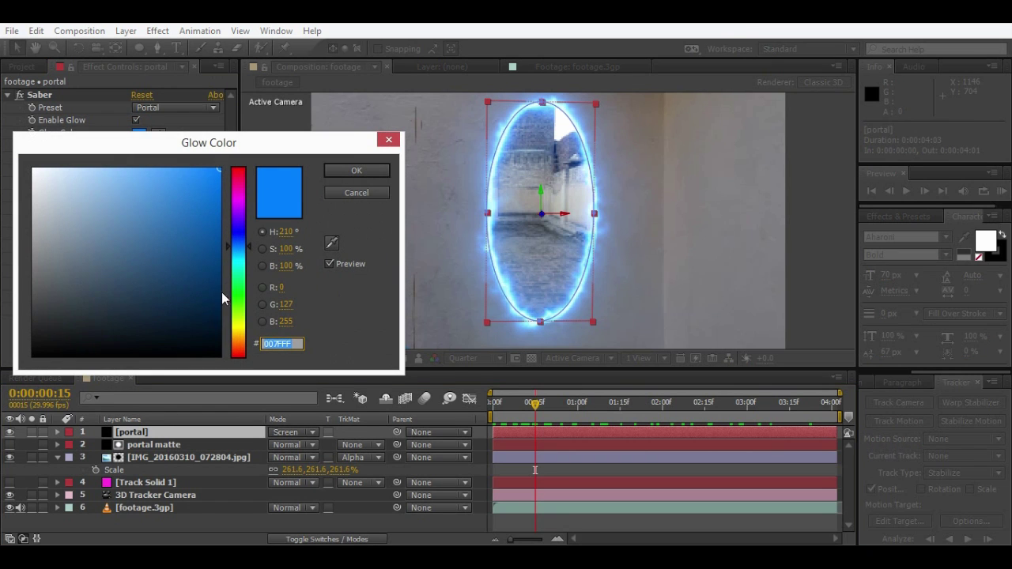
pyautogui.moveTo(235, 340); pyautogui.dragTo(240, 344)
pyautogui.click(378, 170)
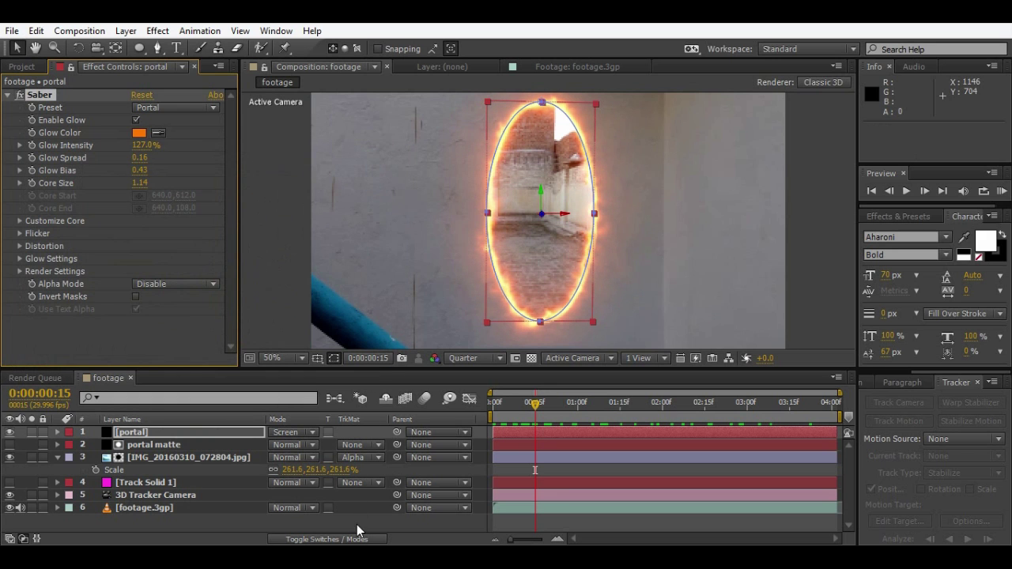
pyautogui.moveTo(538, 405)
pyautogui.mouseDown()
pyautogui.moveTo(839, 409)
pyautogui.moveTo(492, 407)
pyautogui.moveTo(538, 411)
pyautogui.mouseUp()
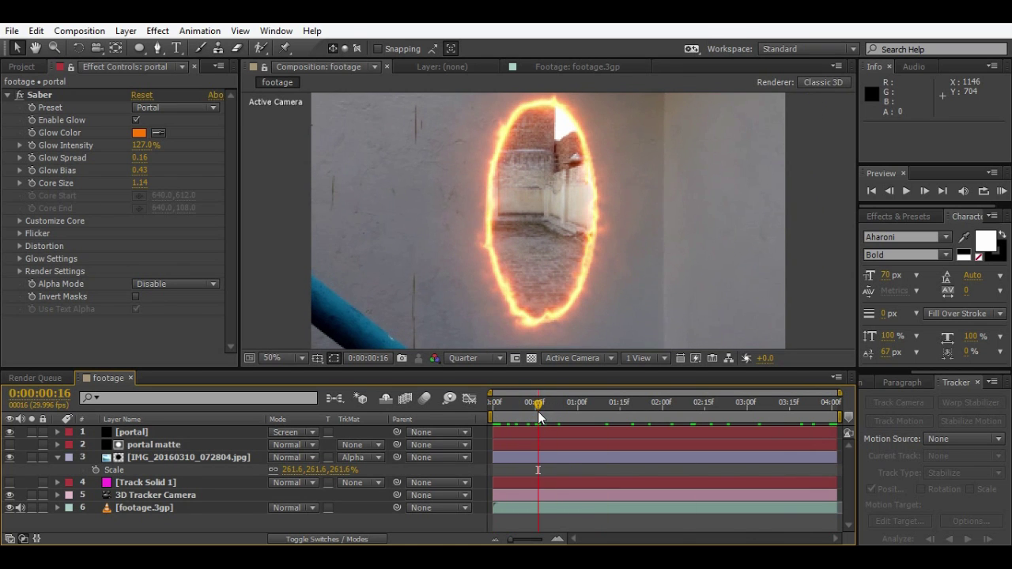